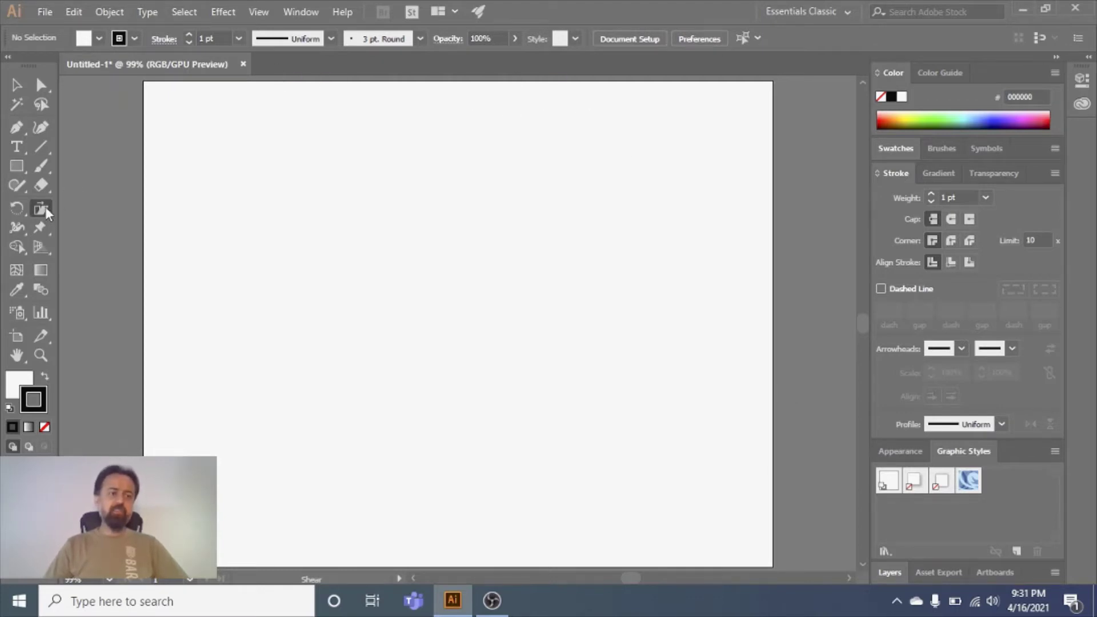
# - Draw a square in the upper-left part of the artboard with the Rectangle tool
pyautogui.moveTo(46, 207); pyautogui.dragTo(124, 232)
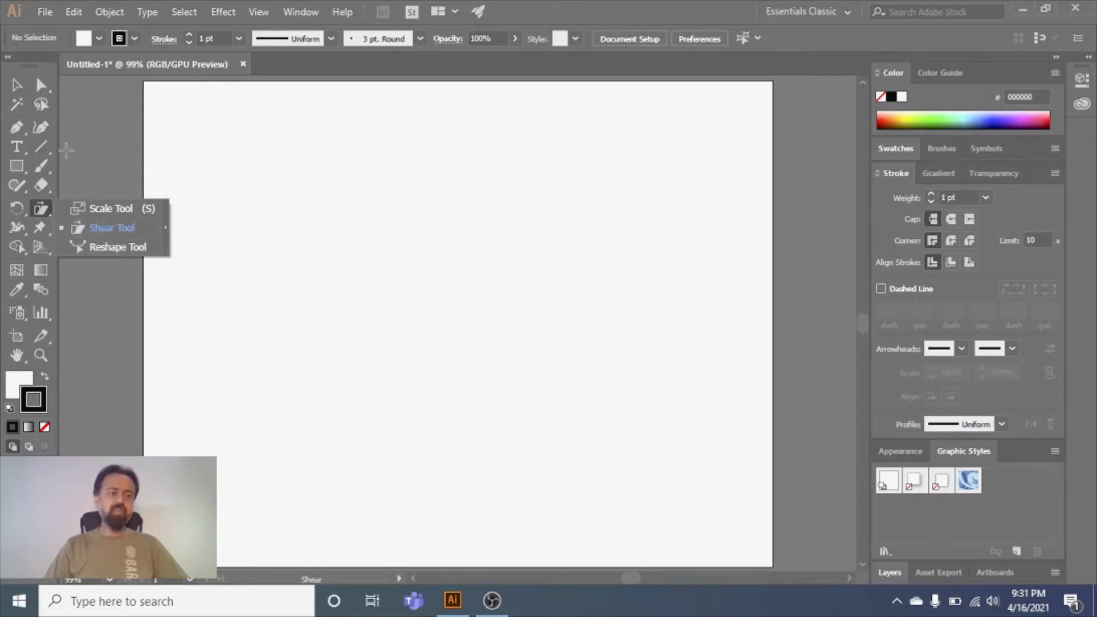
pyautogui.click(14, 167)
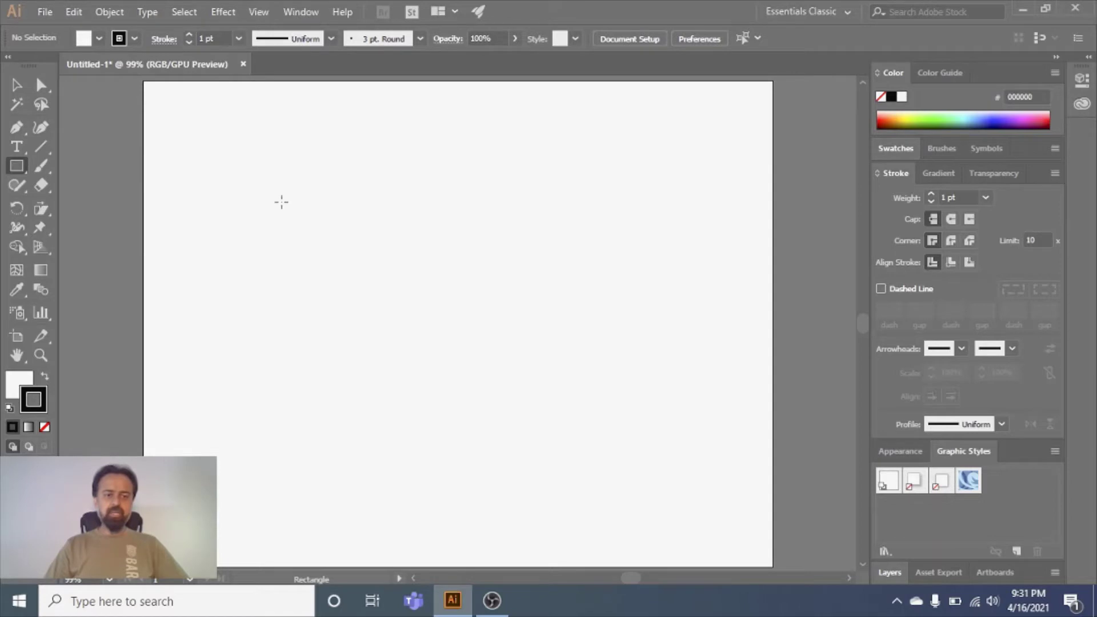
pyautogui.moveTo(281, 202); pyautogui.dragTo(388, 307)
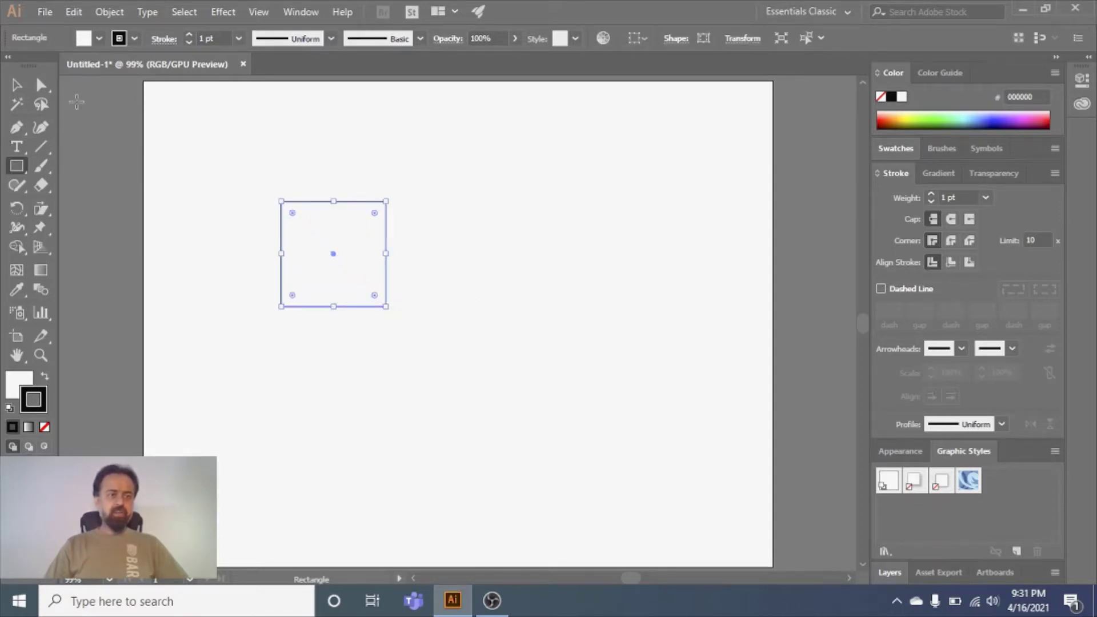
# - Select the square's two top anchor points and shear them repeatedly with the Shear tool, slanting the upper edge up and to the right
pyautogui.click(41, 85)
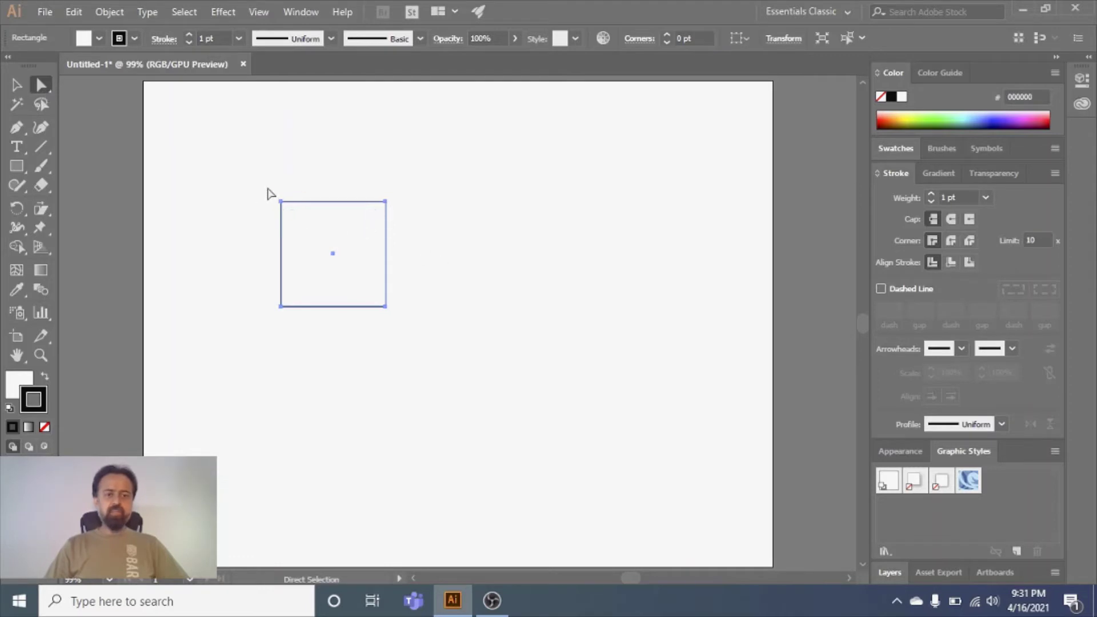
pyautogui.moveTo(271, 194); pyautogui.dragTo(422, 232)
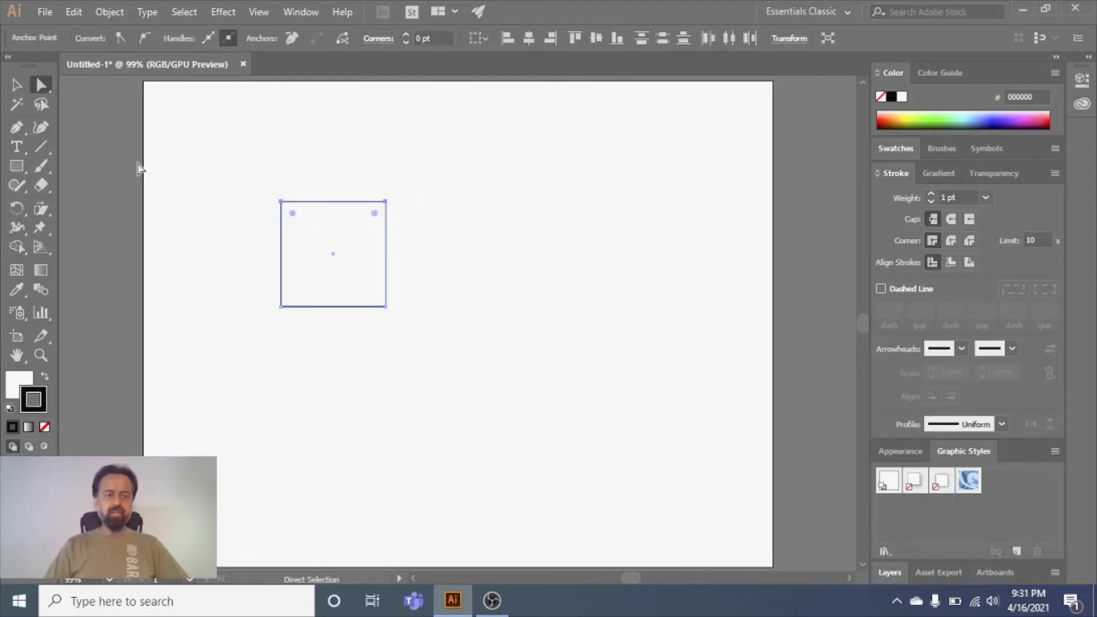
pyautogui.moveTo(41, 212); pyautogui.dragTo(100, 227)
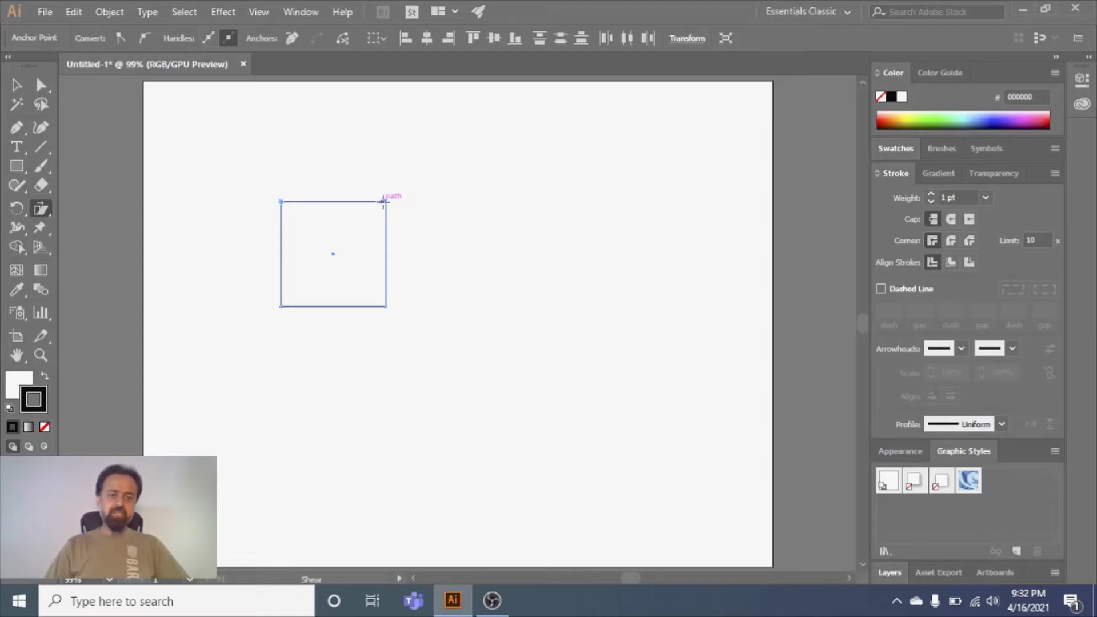
pyautogui.moveTo(385, 202); pyautogui.dragTo(473, 184)
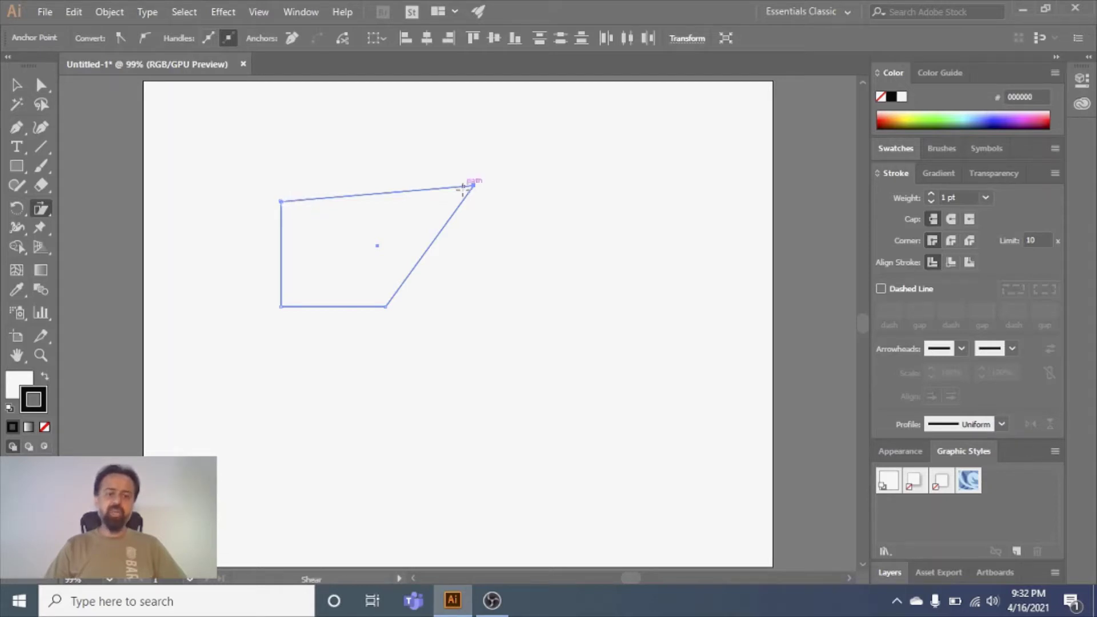
pyautogui.moveTo(473, 185); pyautogui.dragTo(501, 211)
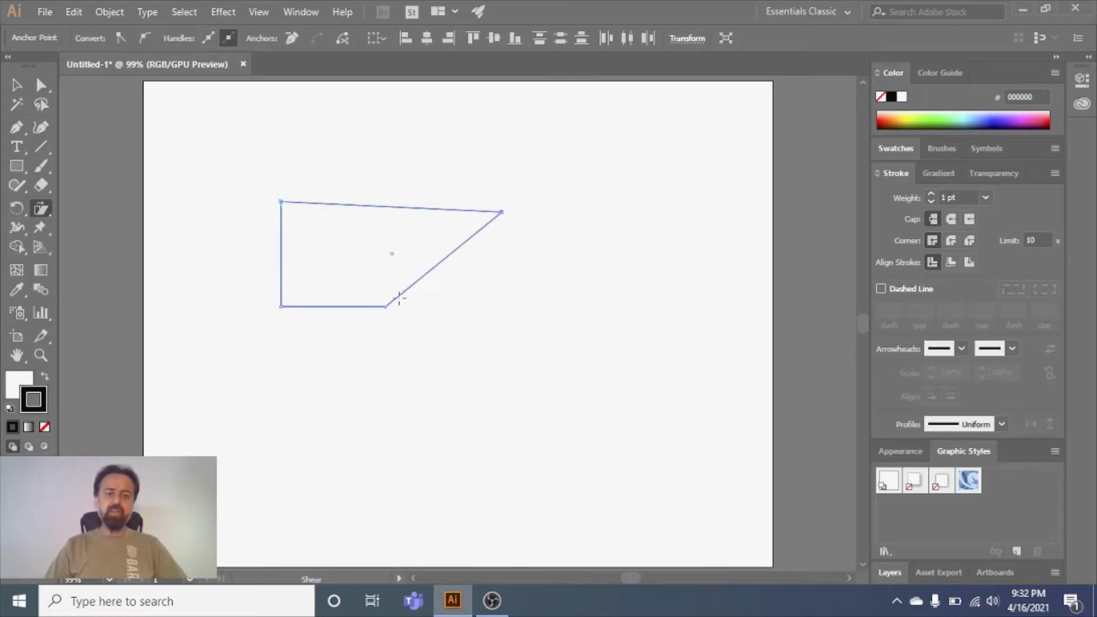
pyautogui.moveTo(387, 309); pyautogui.dragTo(422, 296)
pyautogui.moveTo(519, 210); pyautogui.dragTo(470, 166)
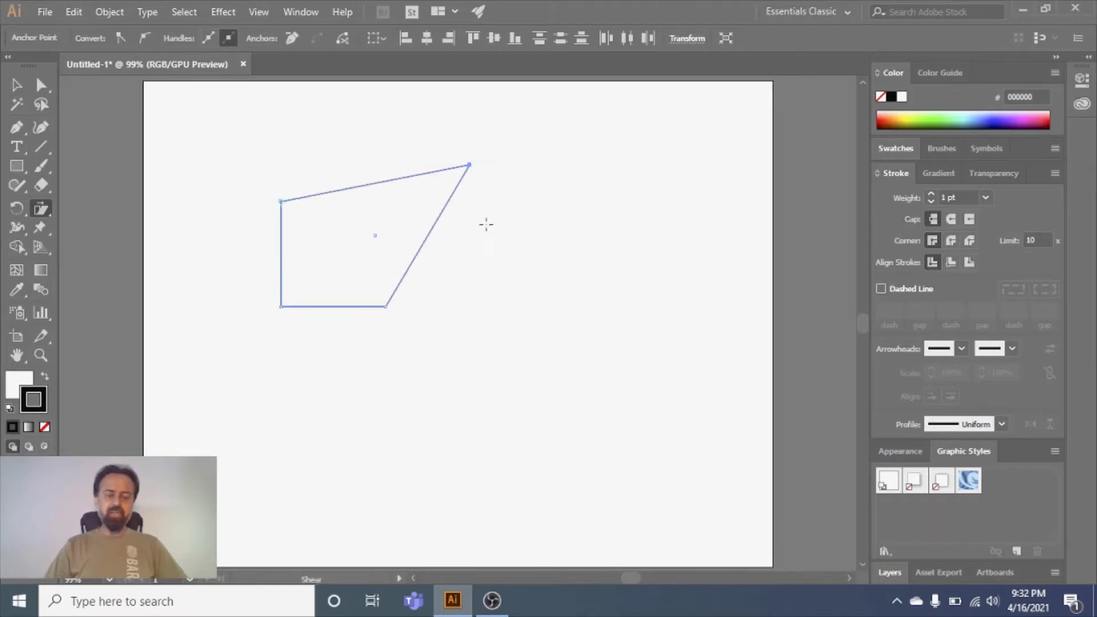
# - Undo the shears and the square to return to an empty artboard
pyautogui.click(17, 85)
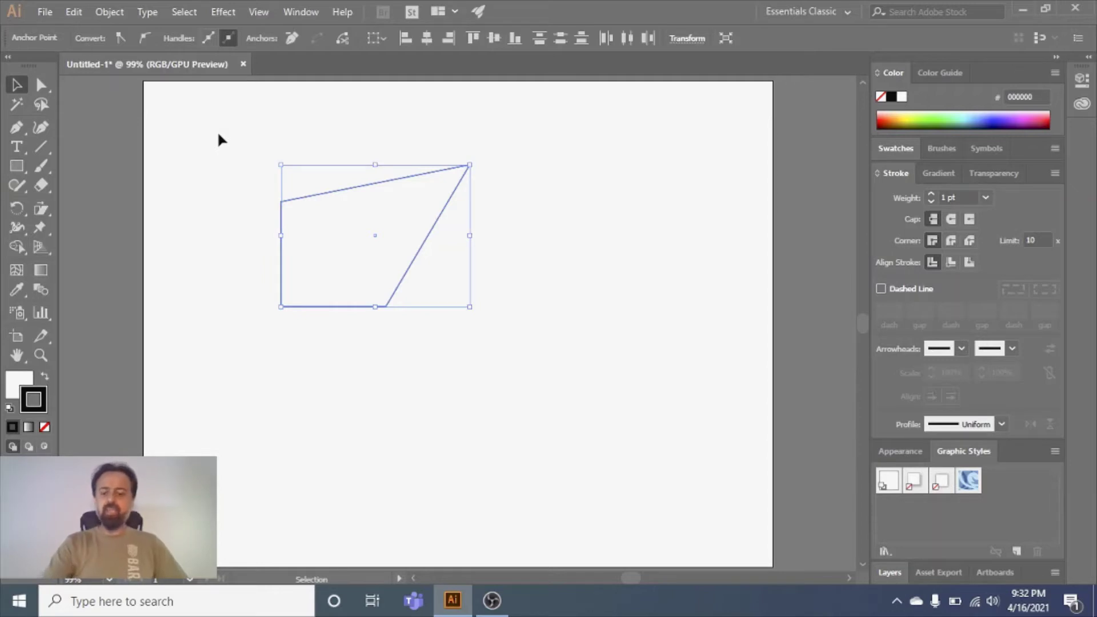
pyautogui.hotkey('ctrl', 'z')
pyautogui.hotkey('ctrl', 'z')
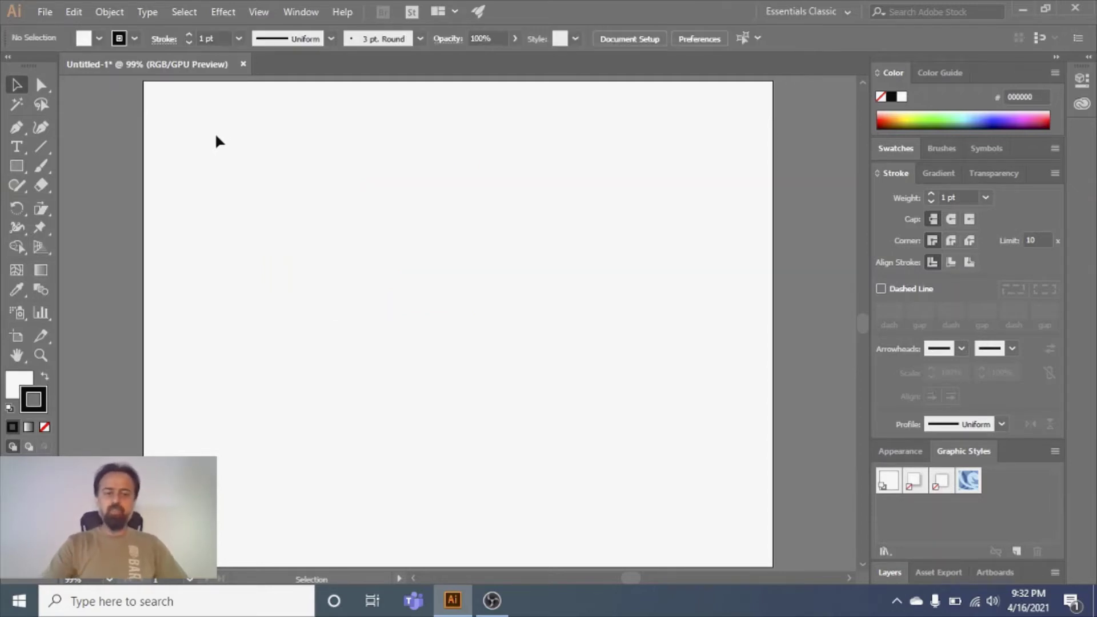
# - Draw a small square near the artboard's upper-left corner and duplicate it at equal spacing into a horizontal row of six
pyautogui.click(19, 165)
pyautogui.moveTo(214, 151); pyautogui.dragTo(280, 217)
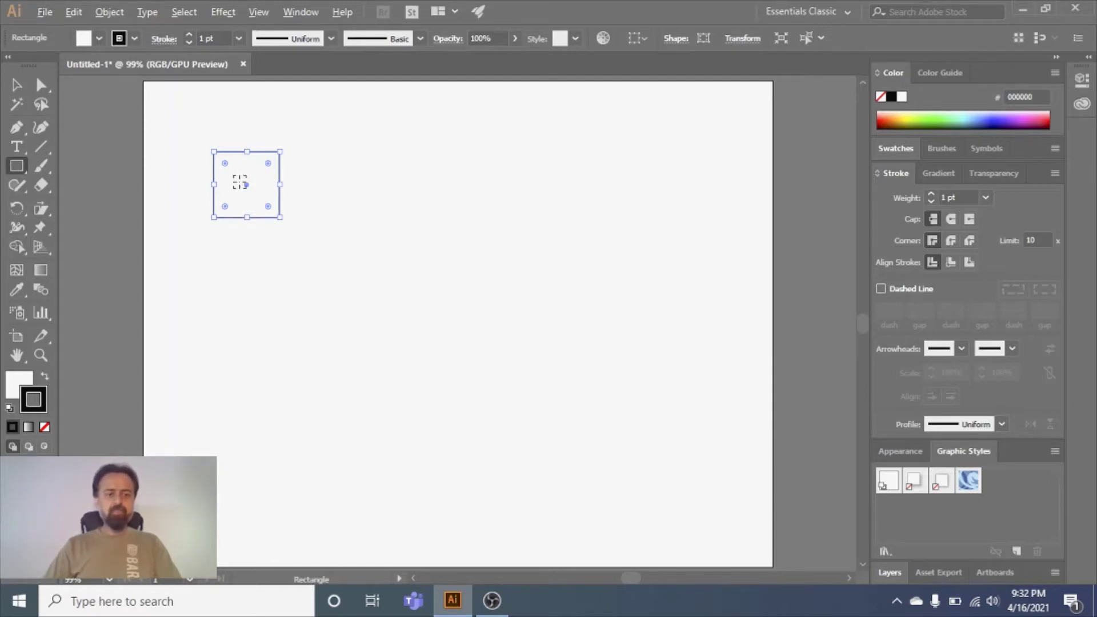
pyautogui.moveTo(246, 184); pyautogui.dragTo(412, 183)
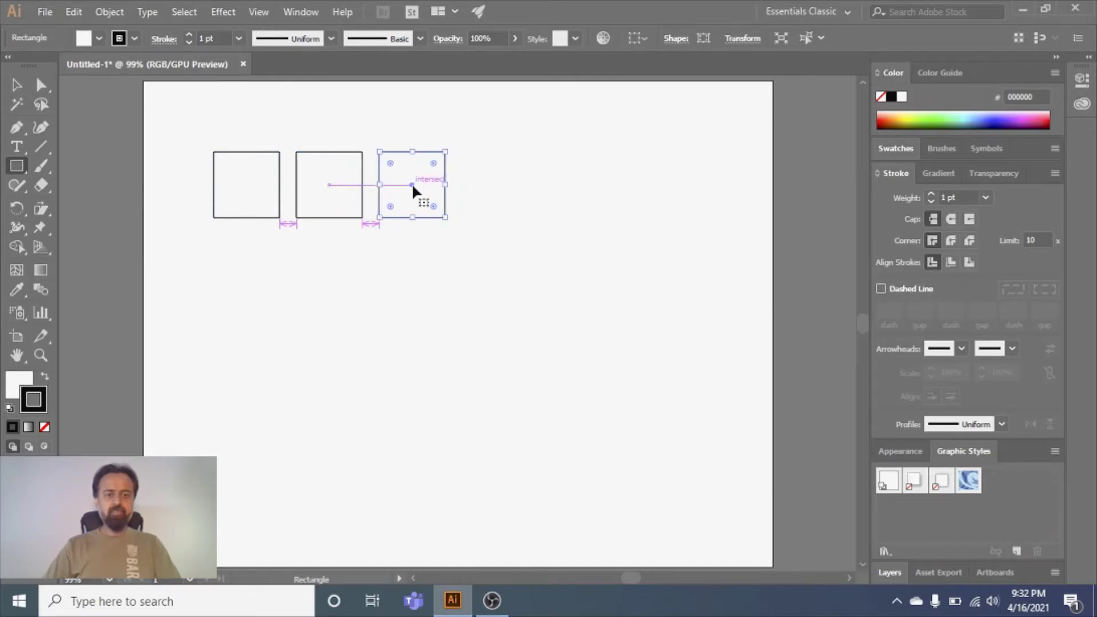
pyautogui.hotkey('ctrl', 'd')
pyautogui.hotkey('ctrl', 'd')
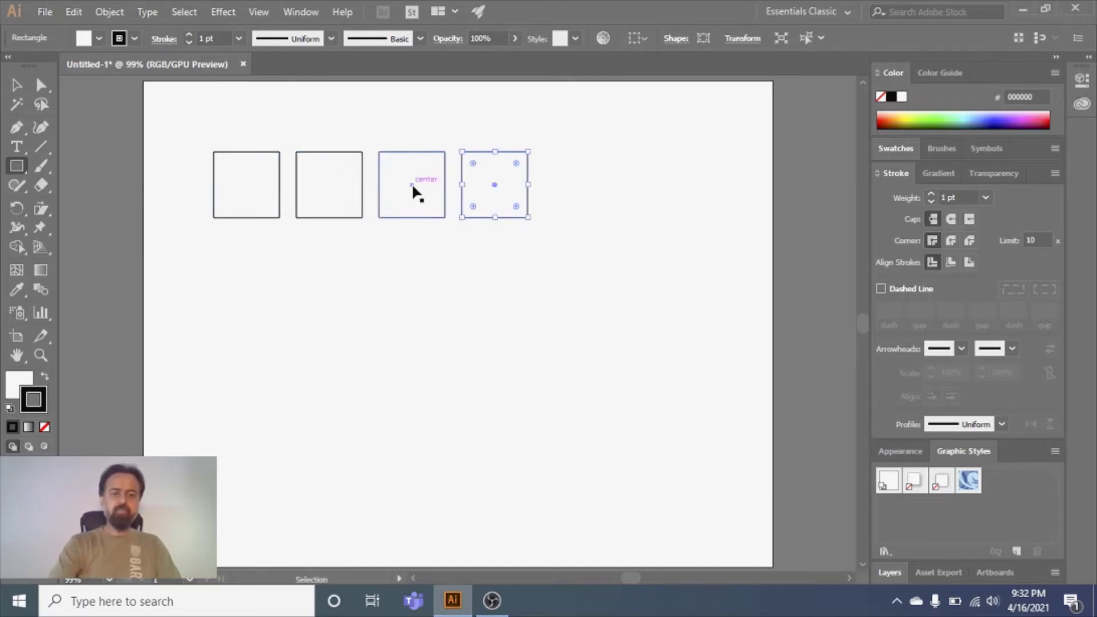
pyautogui.hotkey('ctrl', 'd')
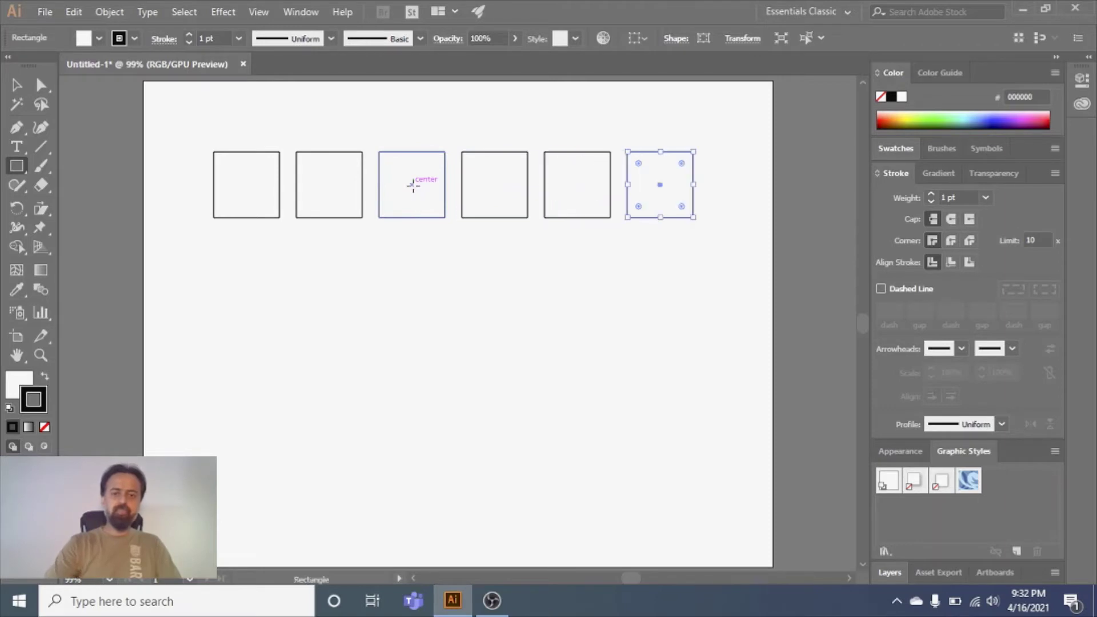
# - Select the whole row of six squares and duplicate it downward to make four rows
pyautogui.click(16, 85)
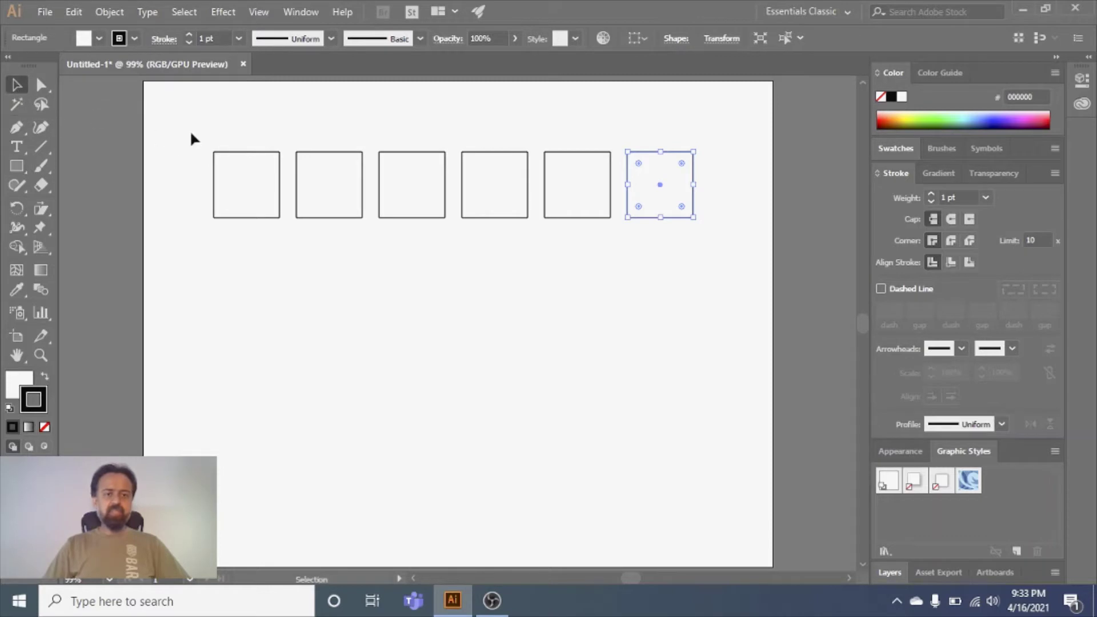
pyautogui.moveTo(191, 129); pyautogui.dragTo(717, 259)
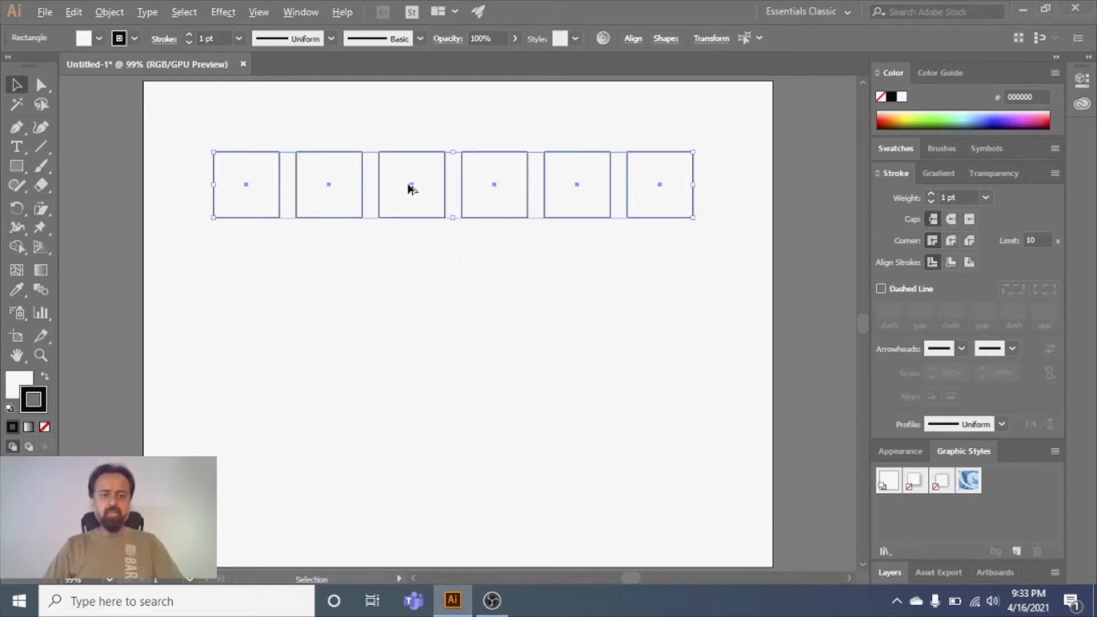
pyautogui.moveTo(411, 217); pyautogui.dragTo(417, 471)
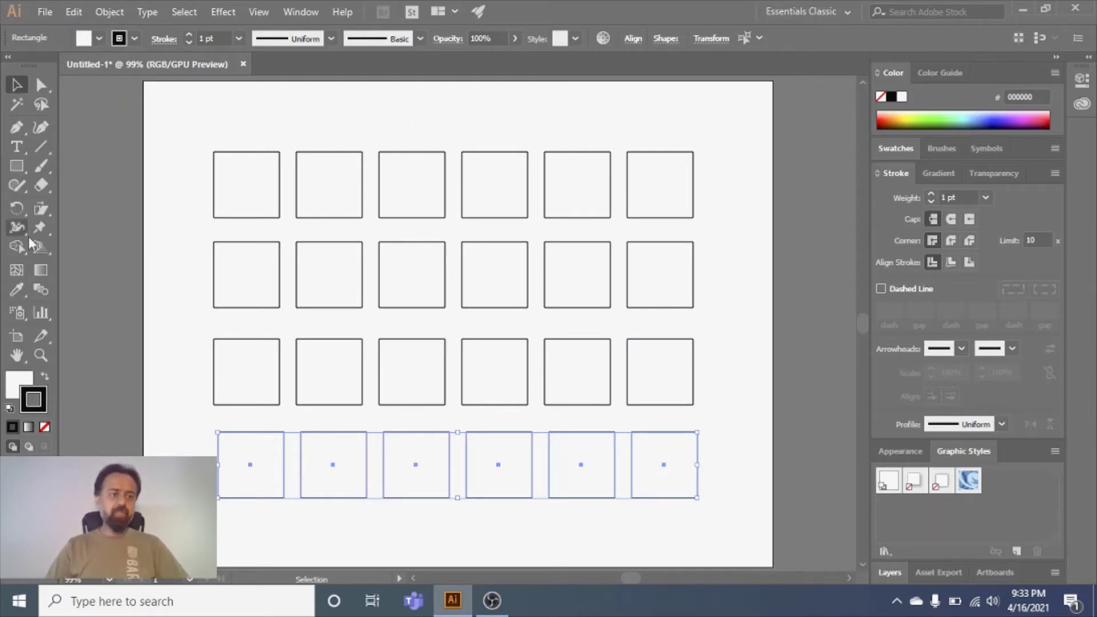
# - Select the top anchor points of the first row and shear them to the right from the first square's top-left corner
pyautogui.click(42, 86)
pyautogui.moveTo(203, 126); pyautogui.dragTo(707, 175)
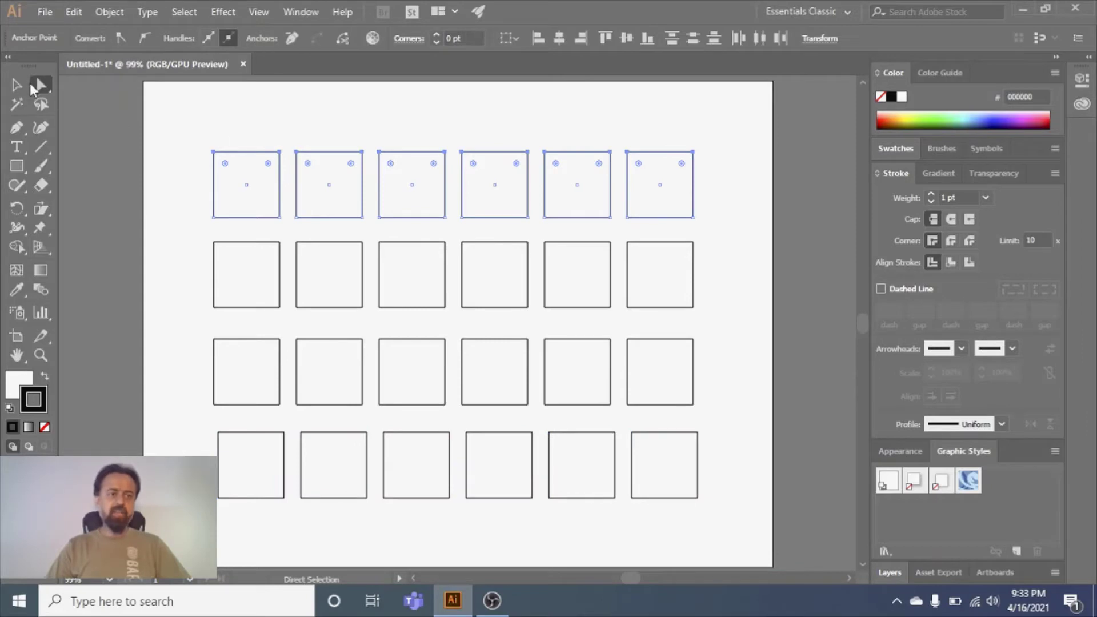
pyautogui.moveTo(45, 210); pyautogui.dragTo(117, 227)
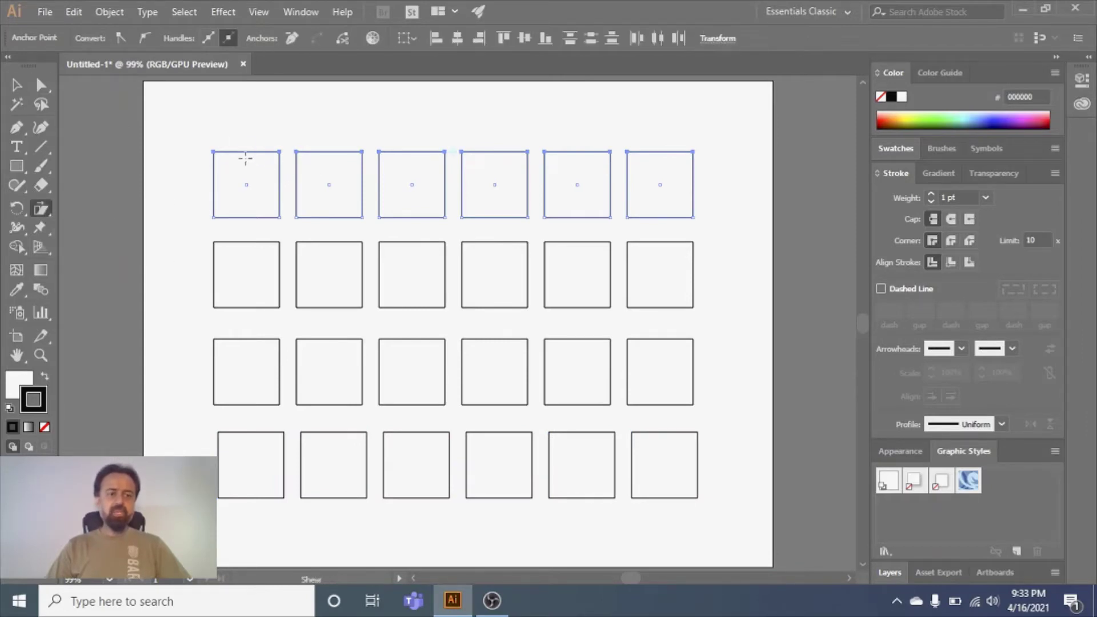
pyautogui.click(213, 151)
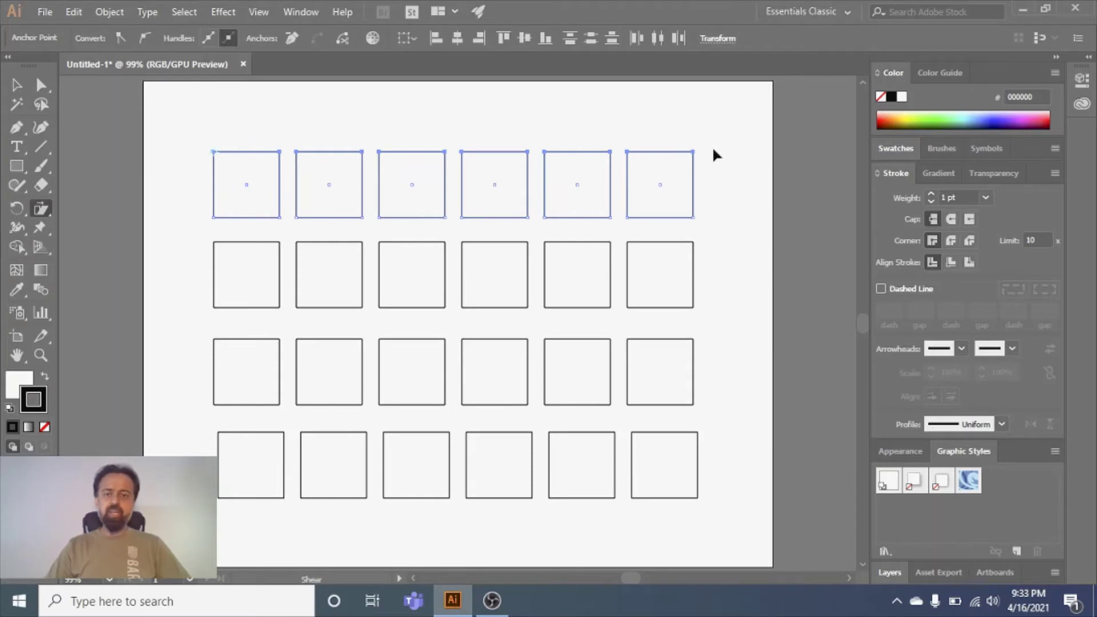
pyautogui.moveTo(693, 153); pyautogui.dragTo(751, 148)
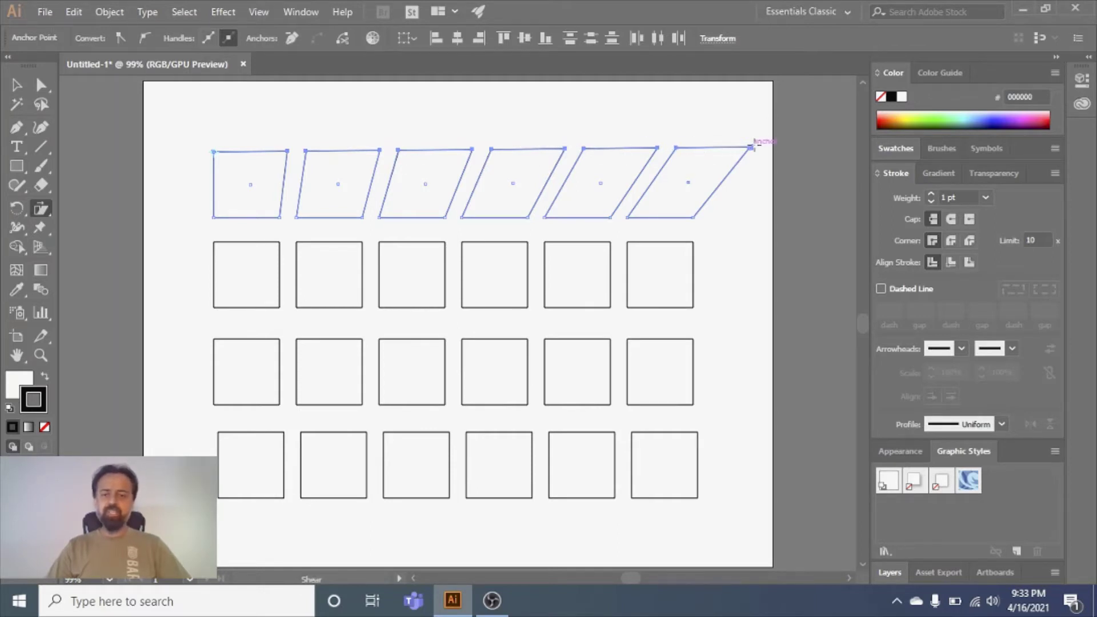
pyautogui.moveTo(750, 147); pyautogui.dragTo(764, 147)
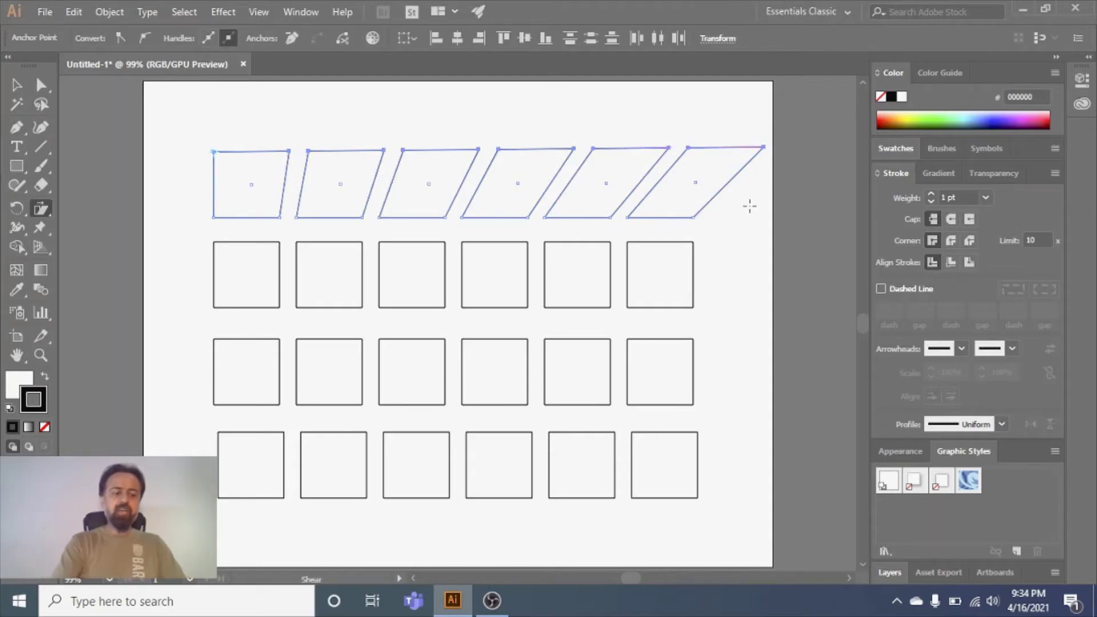
# - Undo the shear of the first row and the earlier edits back to three rows of squares
pyautogui.press('a')
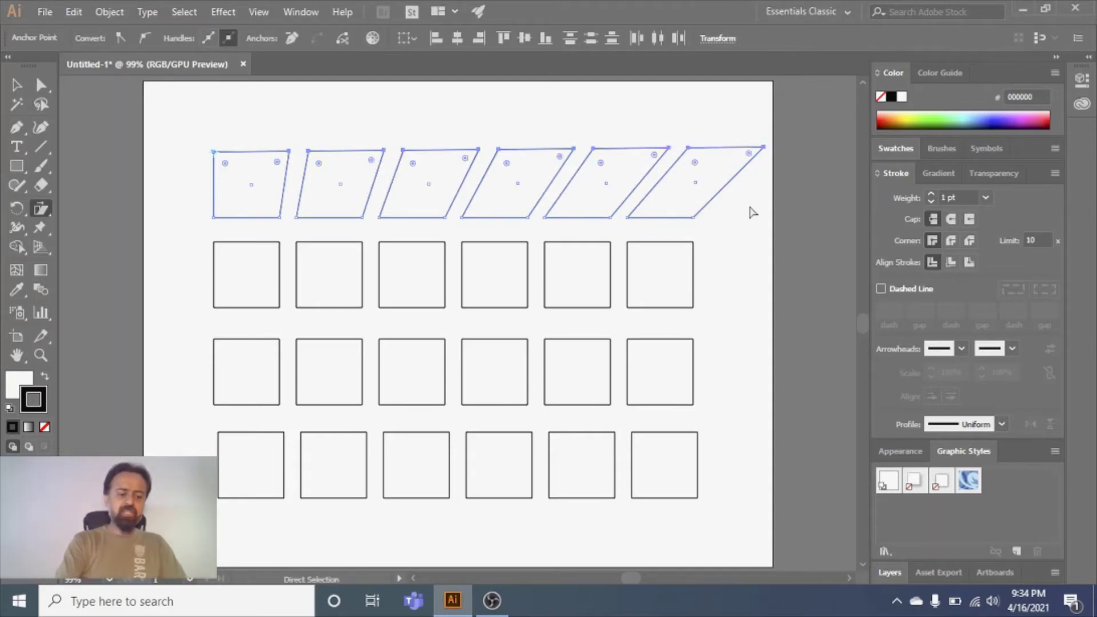
pyautogui.press('ctrl')
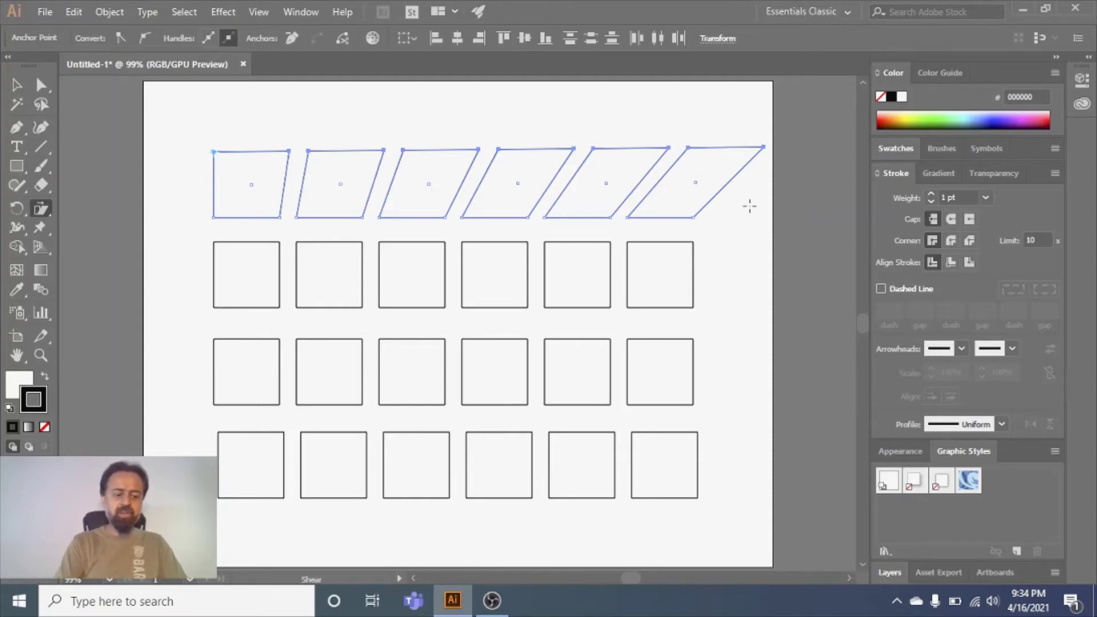
pyautogui.hotkey('ctrl', 'z')
pyautogui.hotkey('ctrl', 'z')
pyautogui.hotkey('ctrl', 'z')
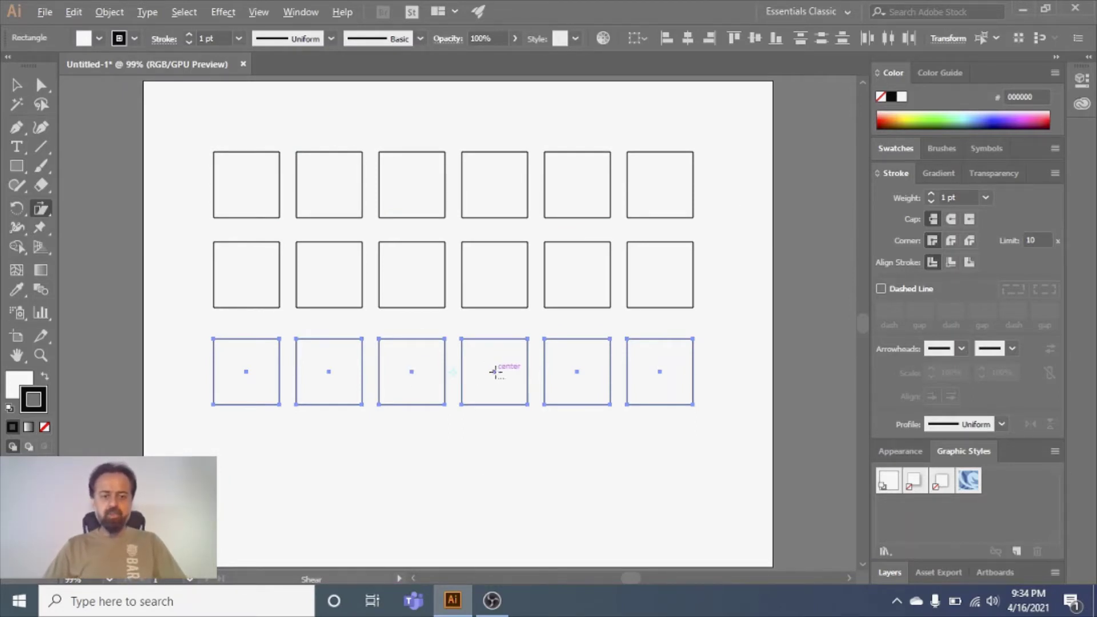
# - Duplicate the third row of squares below itself to form a fourth row
pyautogui.click(40, 84)
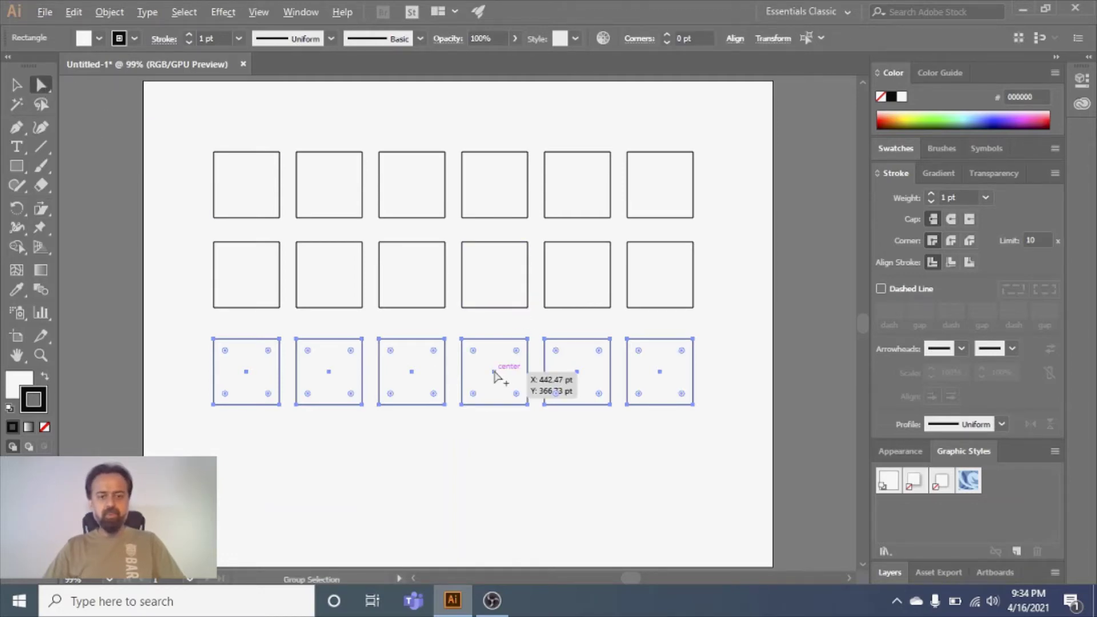
pyautogui.moveTo(494, 372); pyautogui.dragTo(500, 464)
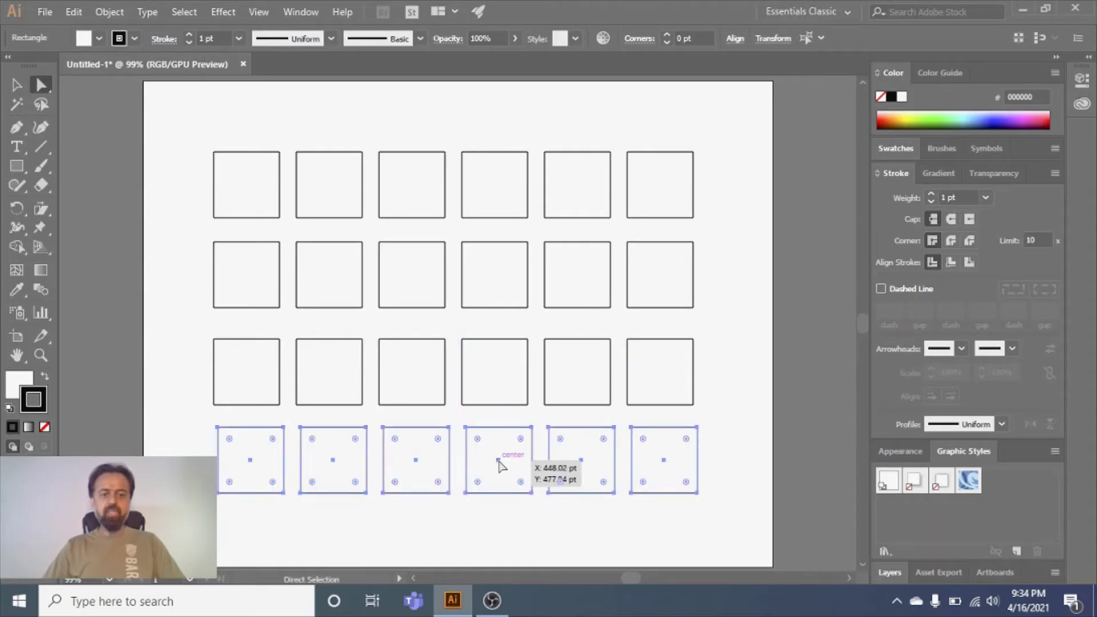
# - Select all four rows of squares and shear them horizontally to the right into parallelograms with the Shear tool
pyautogui.click(197, 134)
pyautogui.hotkey('ctrl', 'a')
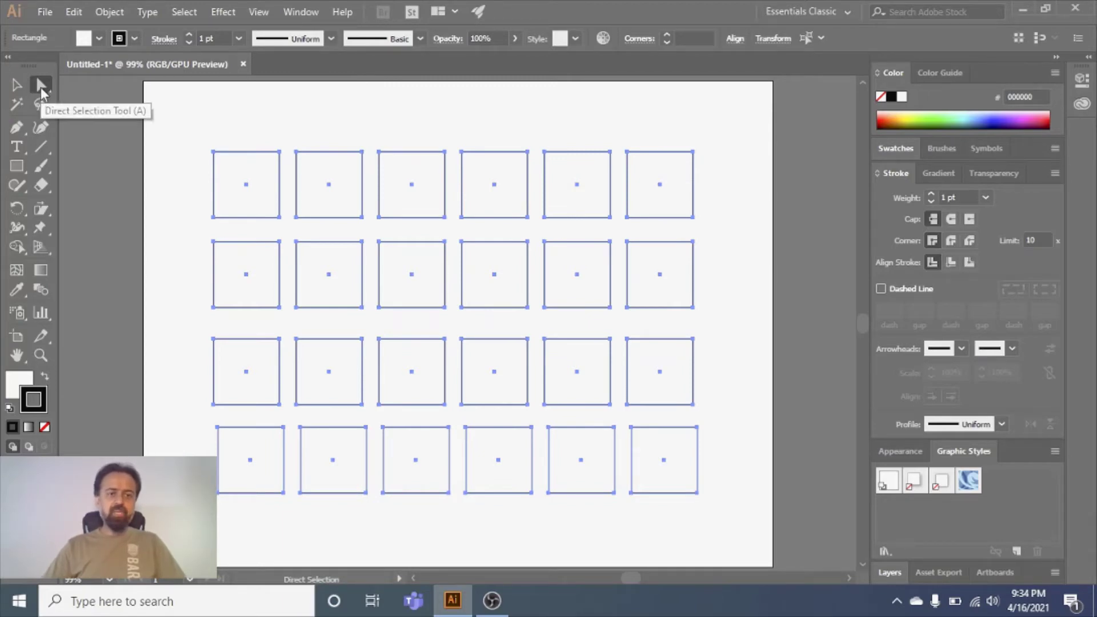
pyautogui.moveTo(40, 209); pyautogui.dragTo(121, 231)
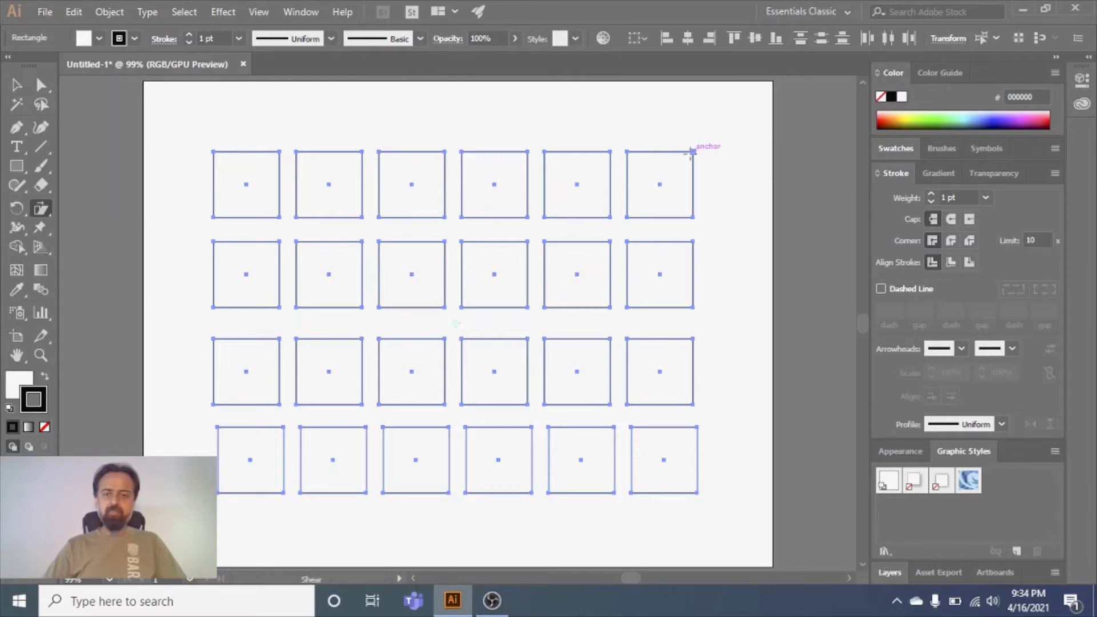
pyautogui.moveTo(693, 152); pyautogui.dragTo(752, 152)
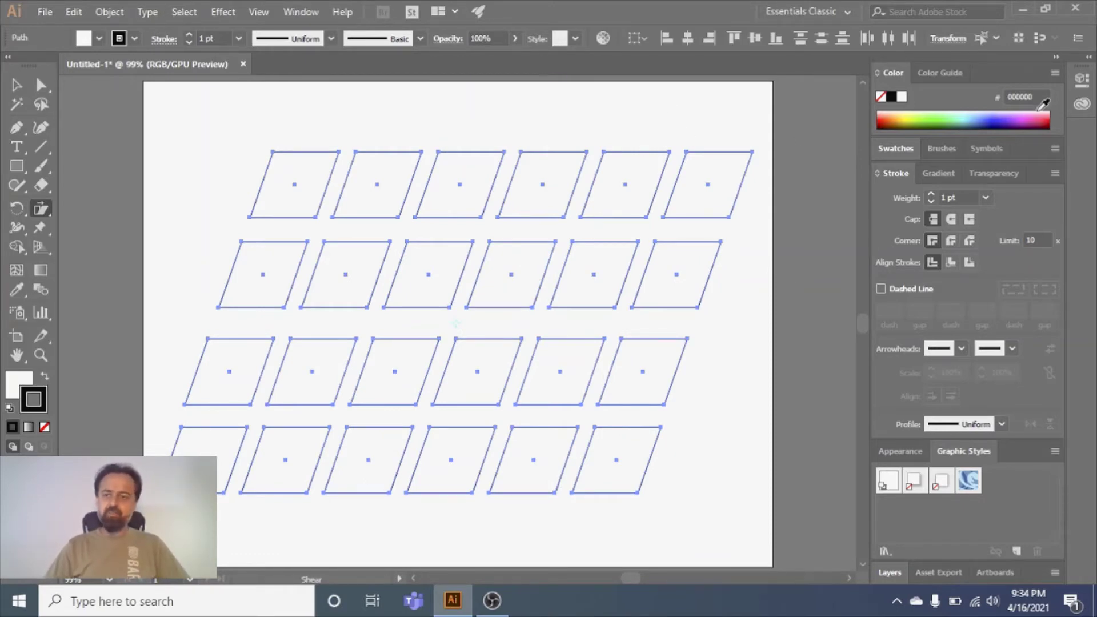
# - Try blue and purple strokes on the selected parallelograms, finishing with the crimson stroke color D40058
pyautogui.click(1004, 115)
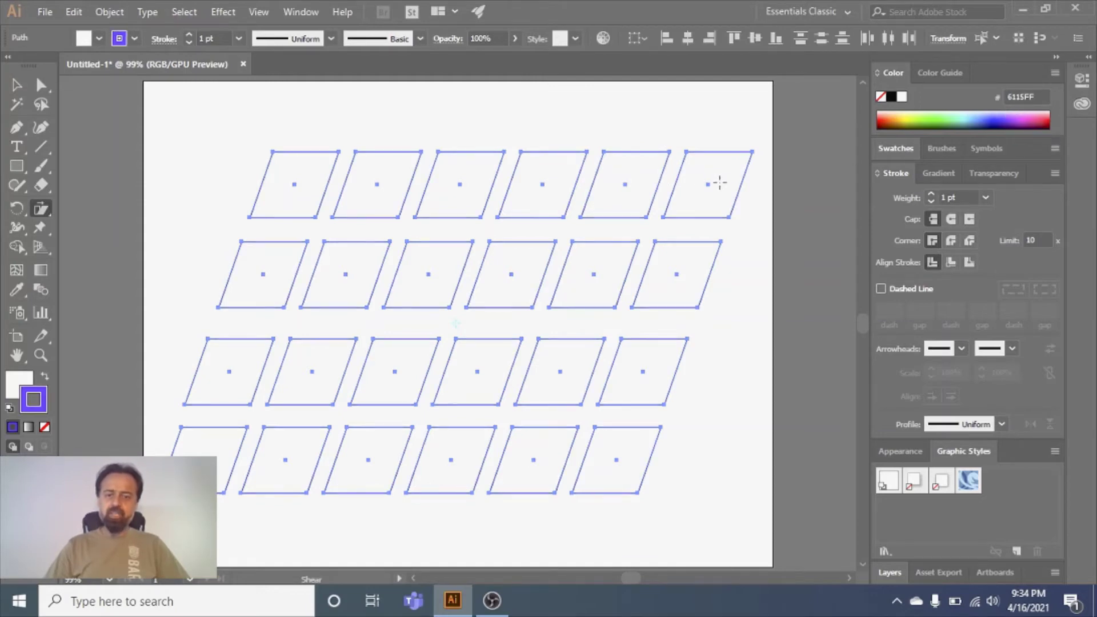
pyautogui.click(1005, 118)
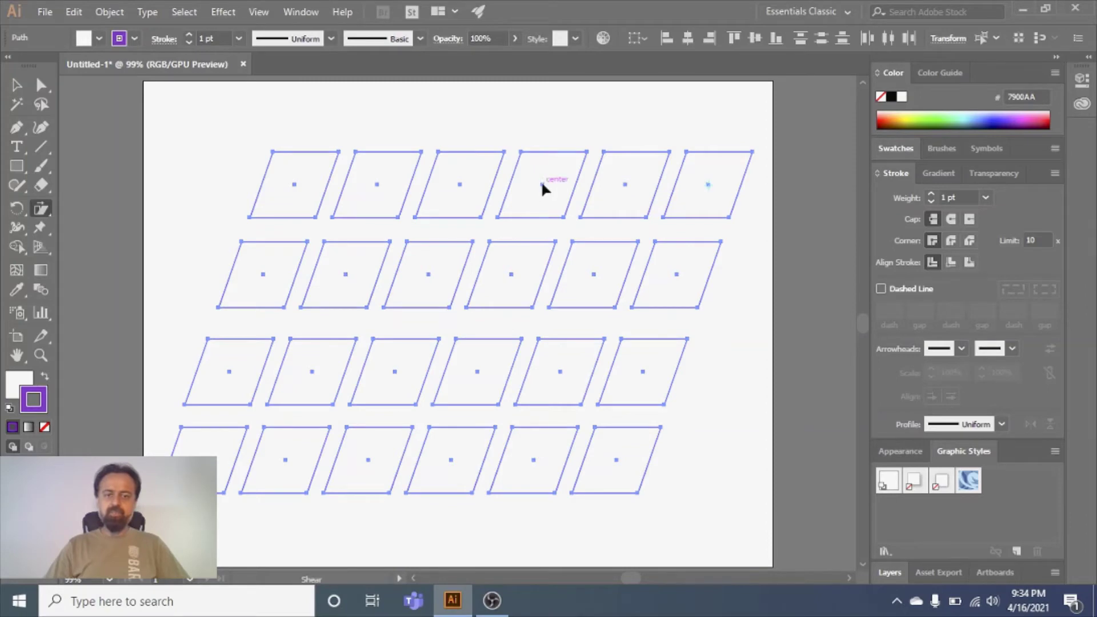
pyautogui.click(1042, 114)
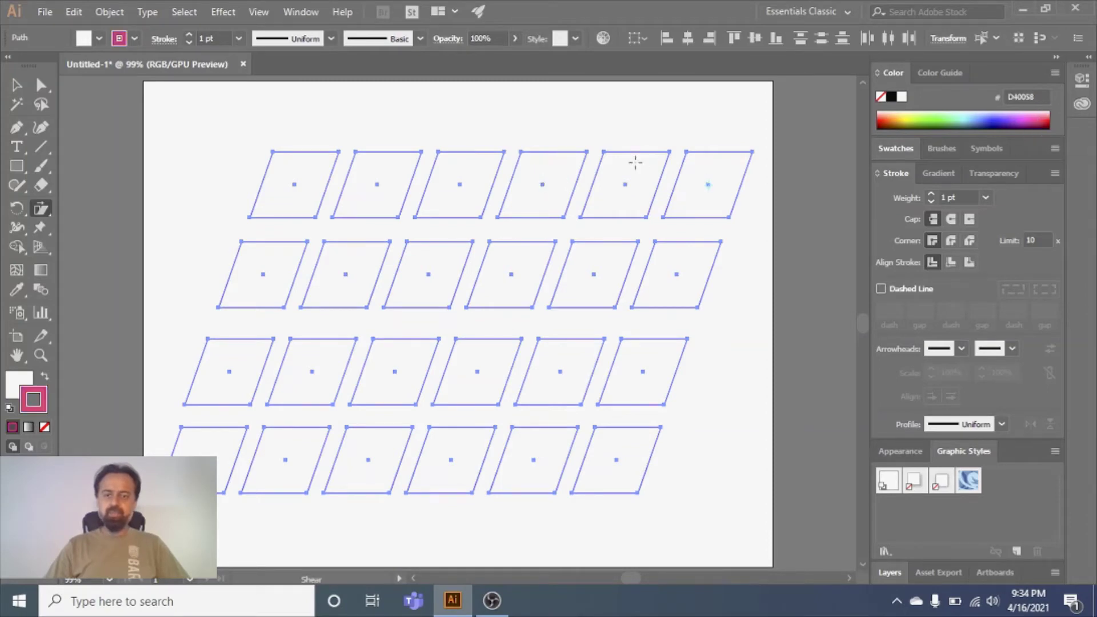
# - Fill the selected parallelograms with dark crimson 7F0038, then delete all four rows to clear the artboard
pyautogui.click(20, 382)
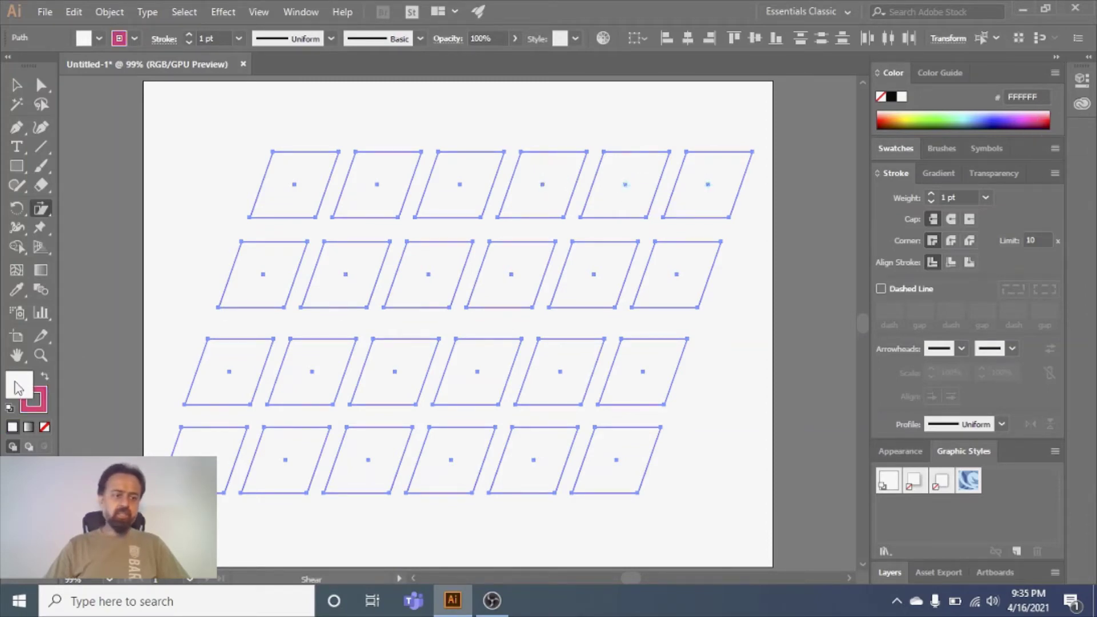
pyautogui.click(1037, 117)
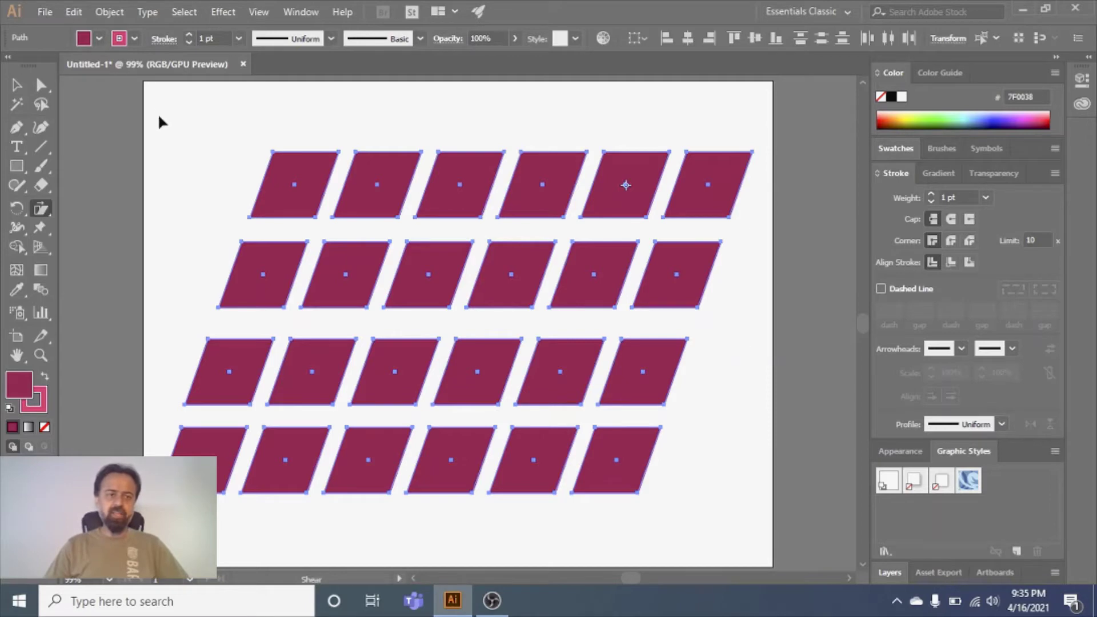
pyautogui.press('ctrl')
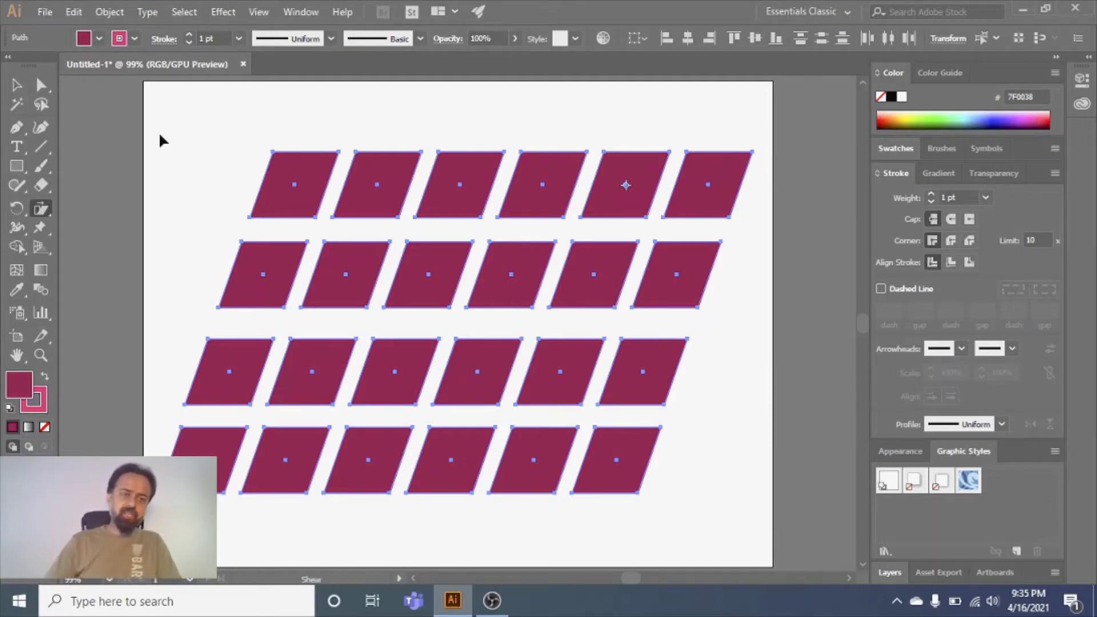
pyautogui.press('ctrl')
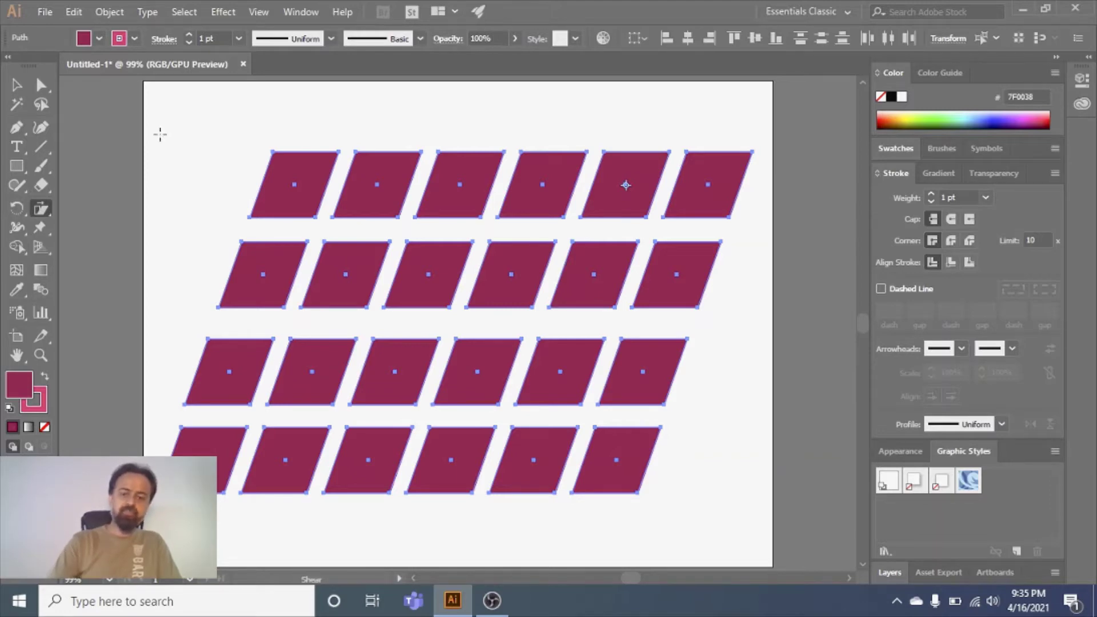
pyautogui.press('Delete')
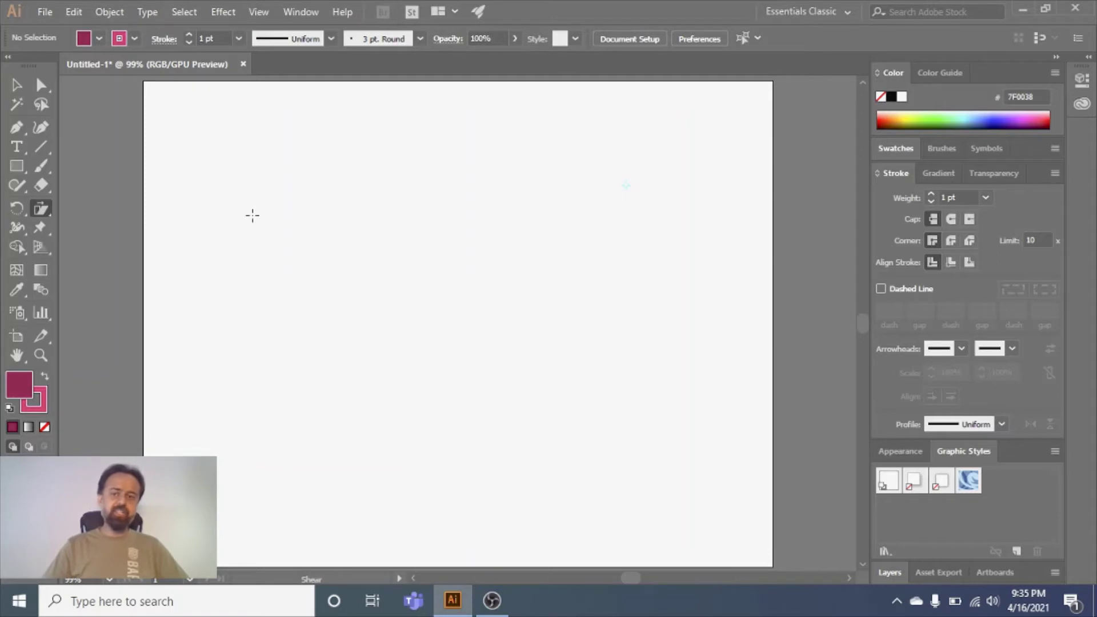
pyautogui.click(16, 165)
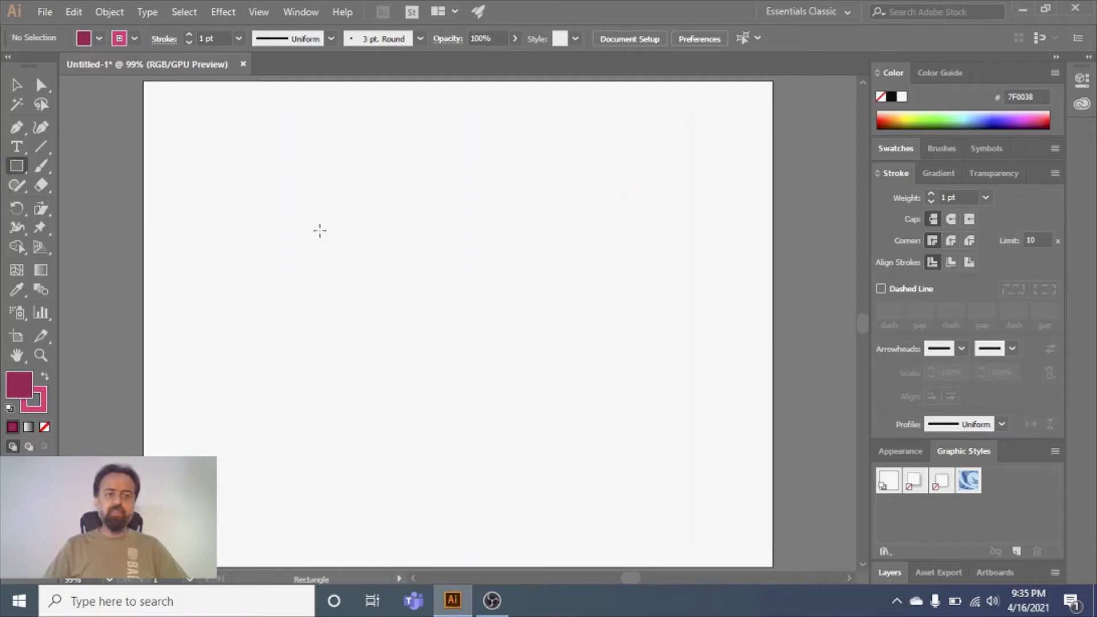
pyautogui.moveTo(296, 199); pyautogui.dragTo(385, 292)
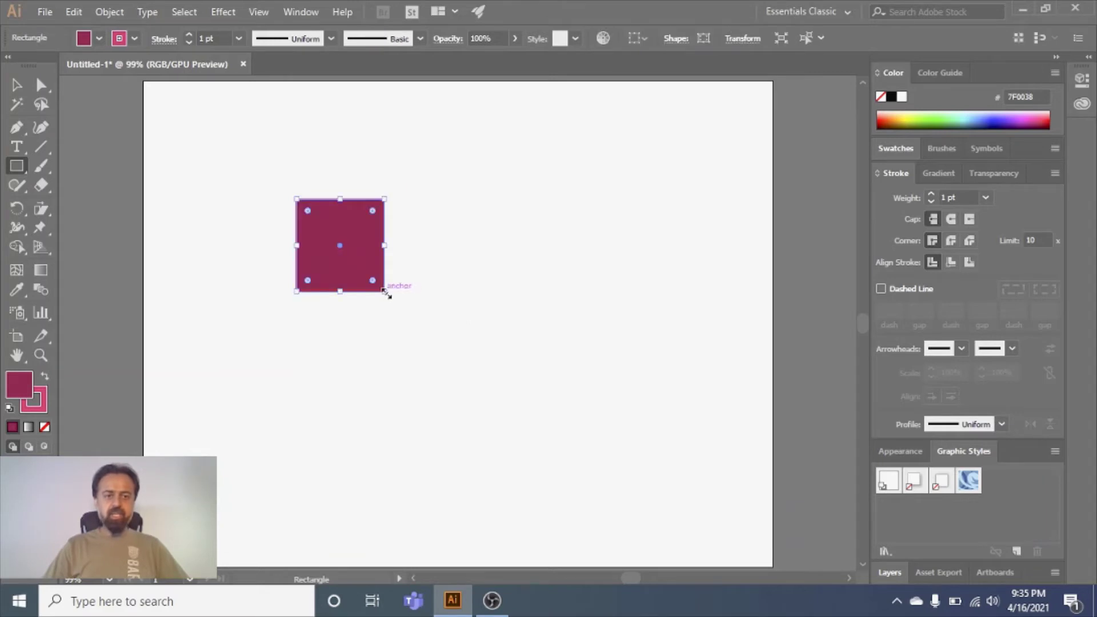
pyautogui.hotkey('ctrl', 'z')
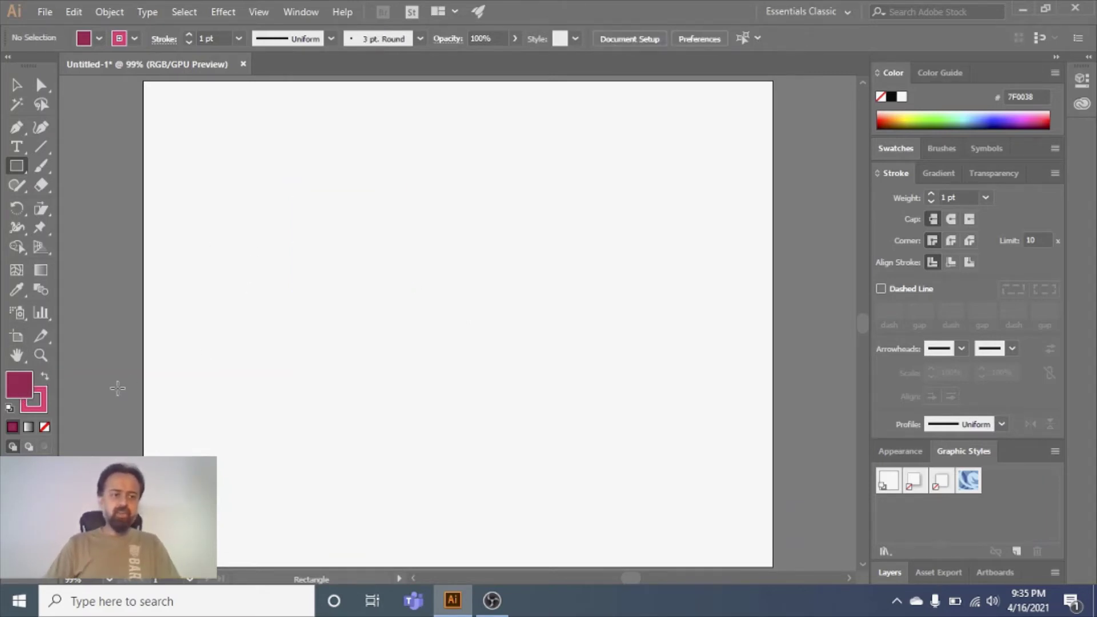
# - Set the fill to none and draw a closed, irregular five-sided shape in the middle of the artboard with the Pen tool
pyautogui.click(45, 427)
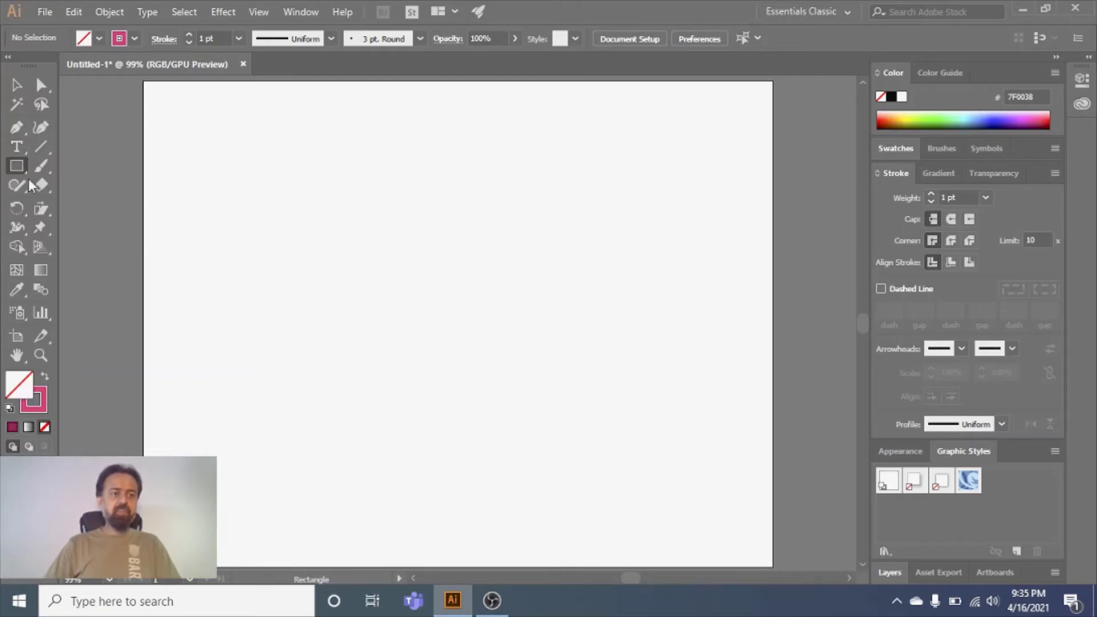
pyautogui.click(20, 129)
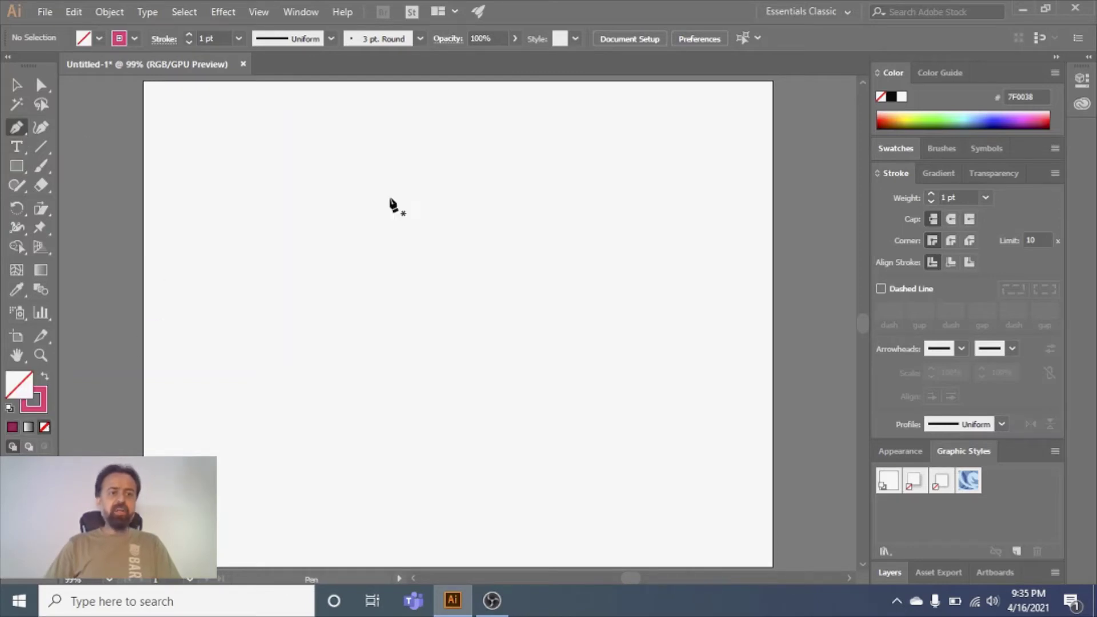
pyautogui.click(341, 190)
pyautogui.click(491, 190)
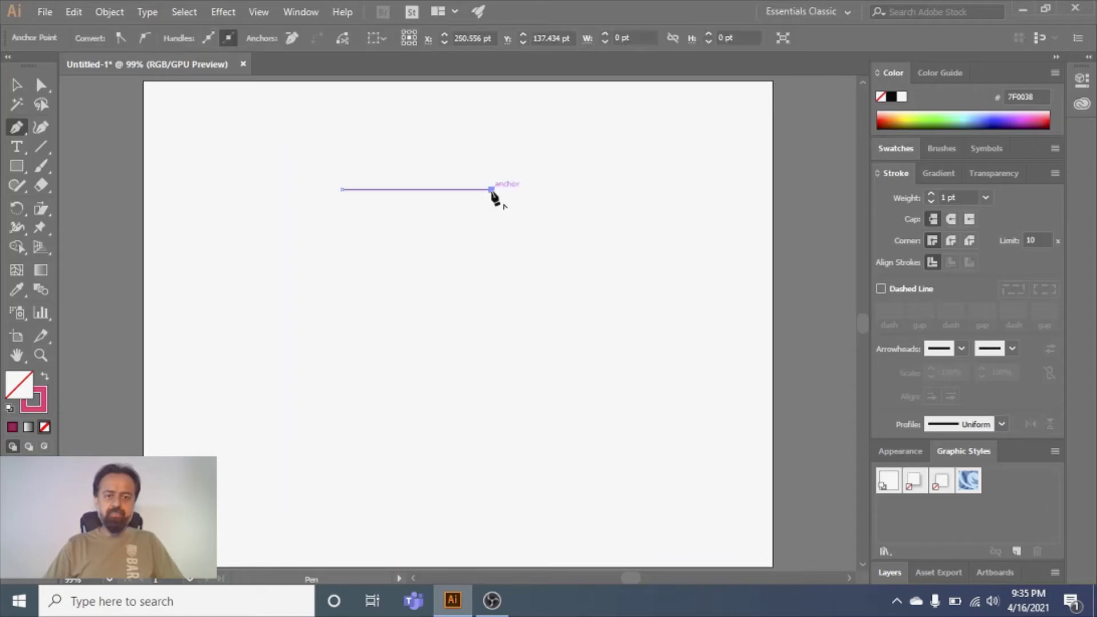
pyautogui.click(508, 297)
pyautogui.click(374, 370)
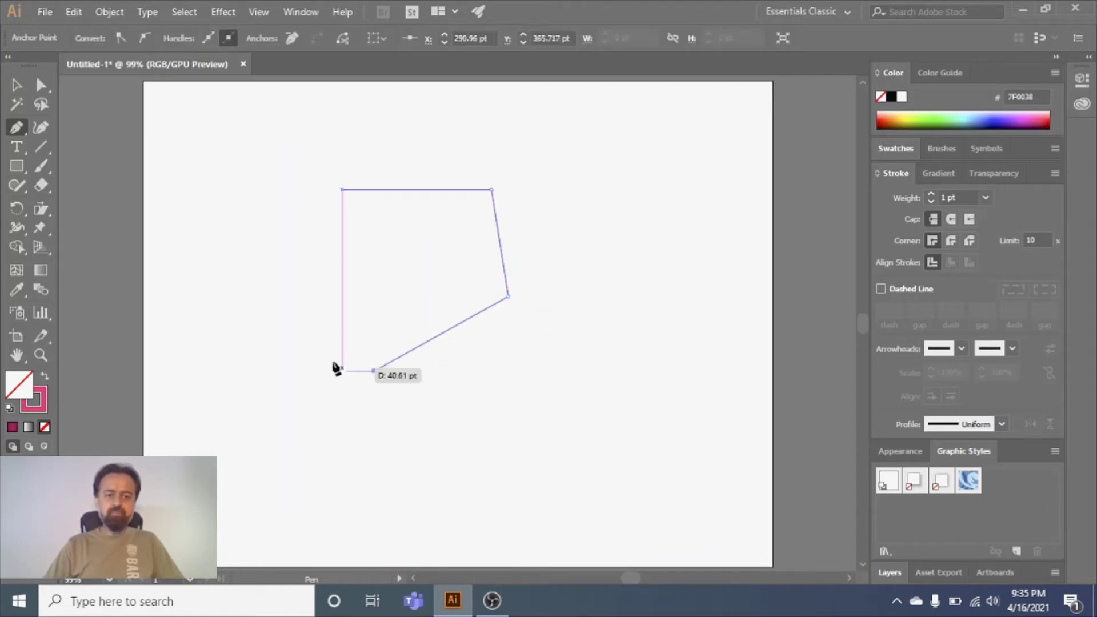
pyautogui.click(245, 272)
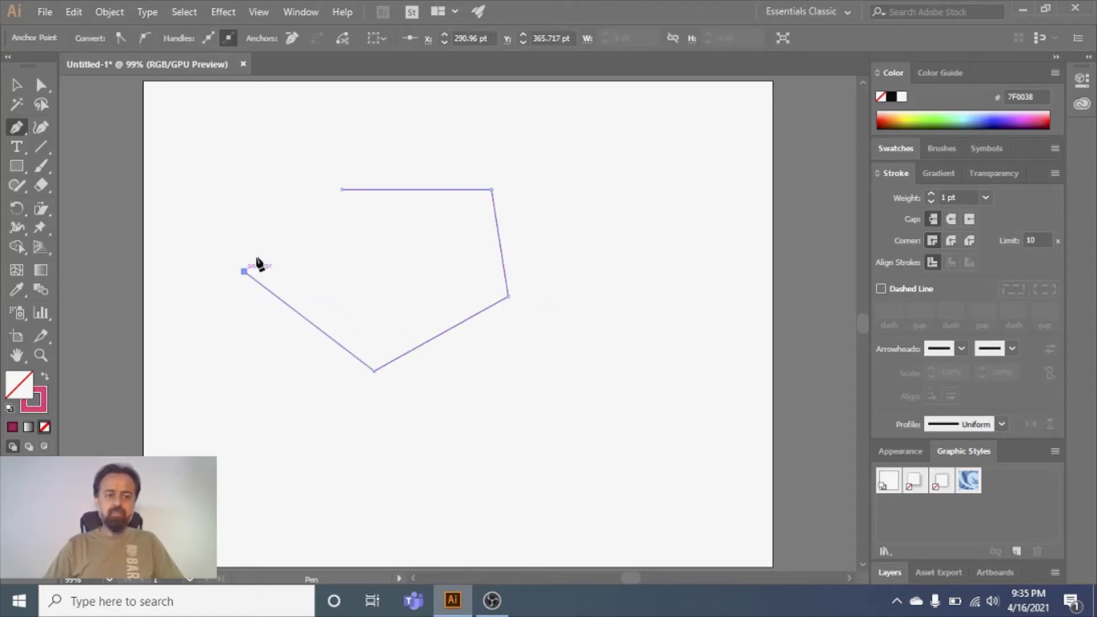
pyautogui.click(342, 190)
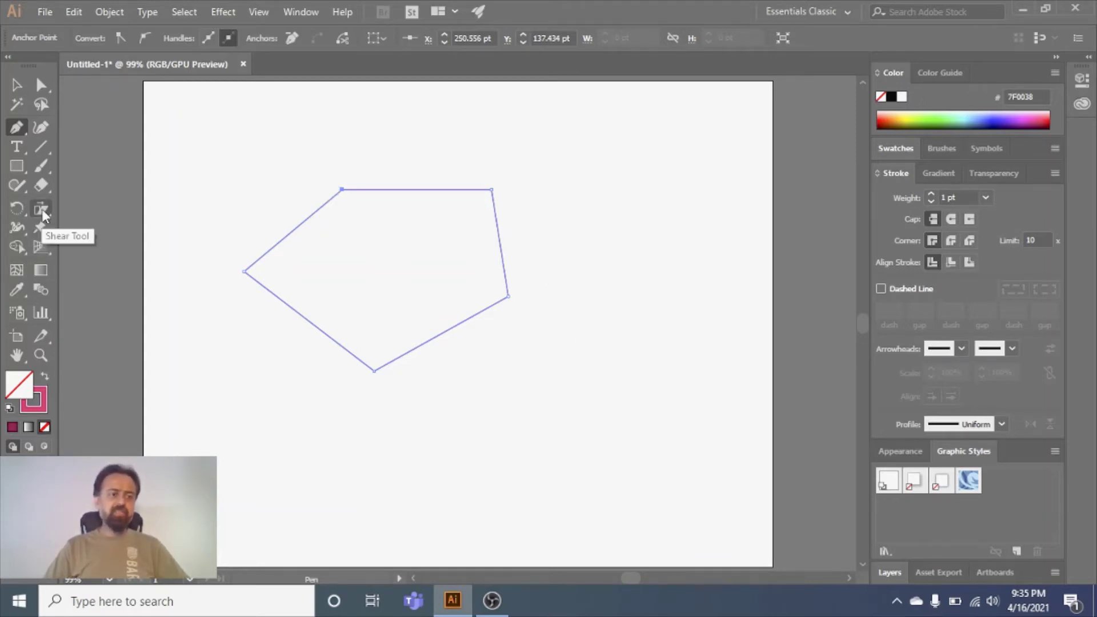
# - Bend the pentagon's lower-right, right and top edges outward into curves with the Reshape tool
pyautogui.moveTo(41, 211); pyautogui.dragTo(118, 245)
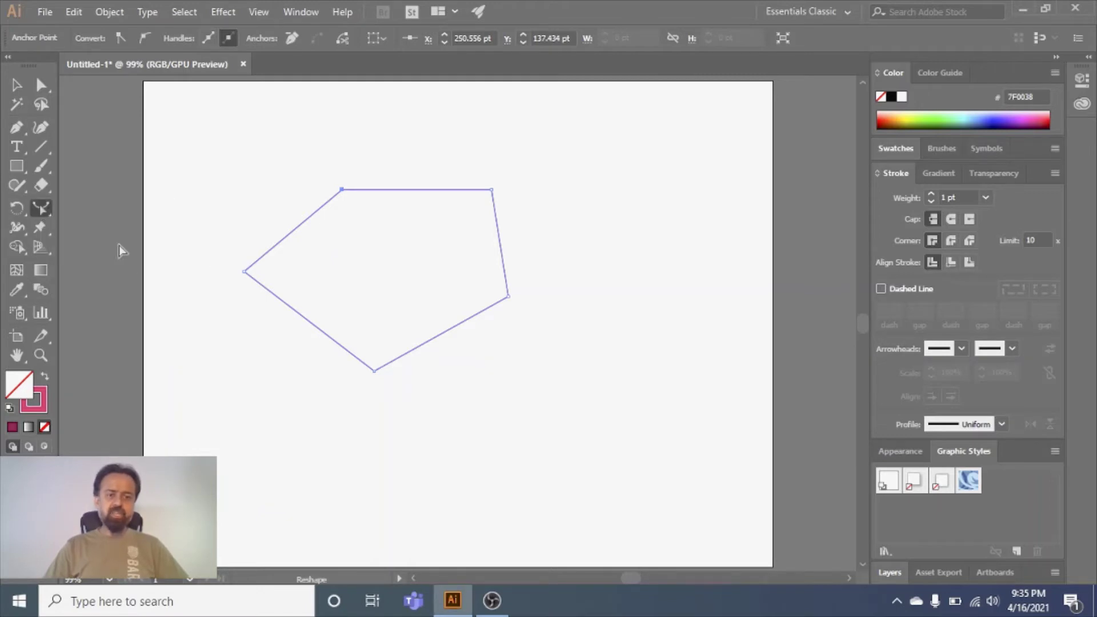
pyautogui.click(445, 333)
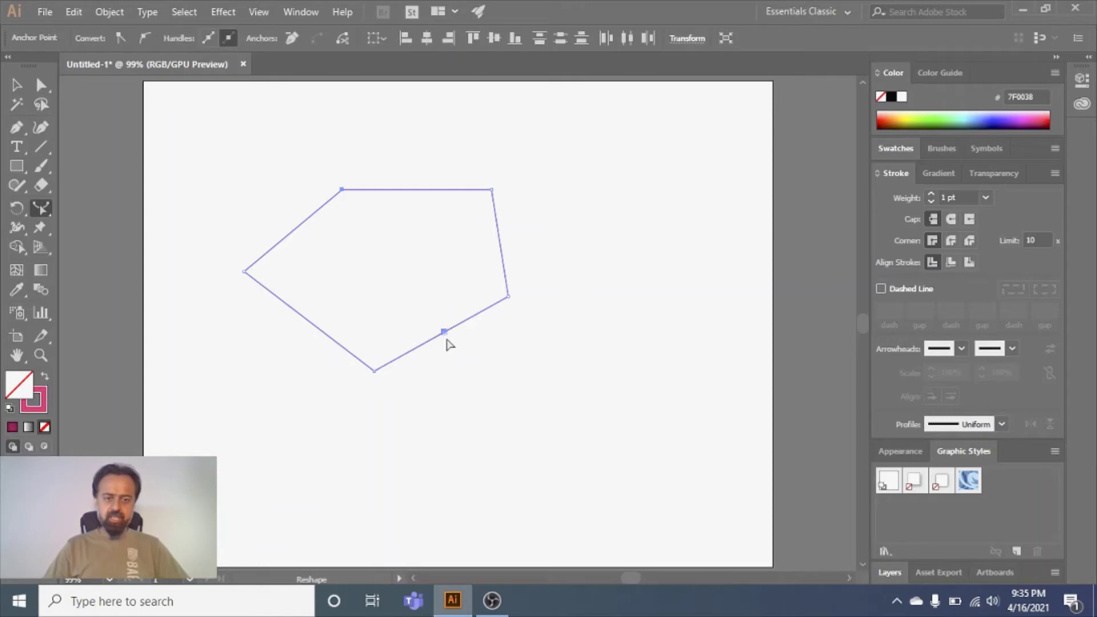
pyautogui.moveTo(446, 334); pyautogui.dragTo(468, 370)
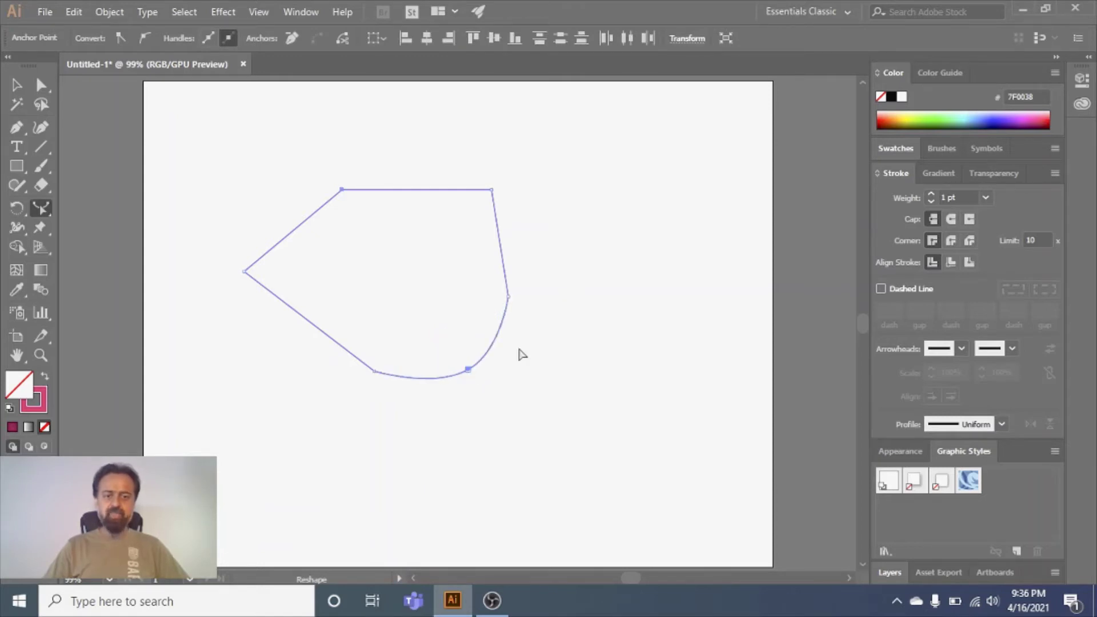
pyautogui.click(499, 238)
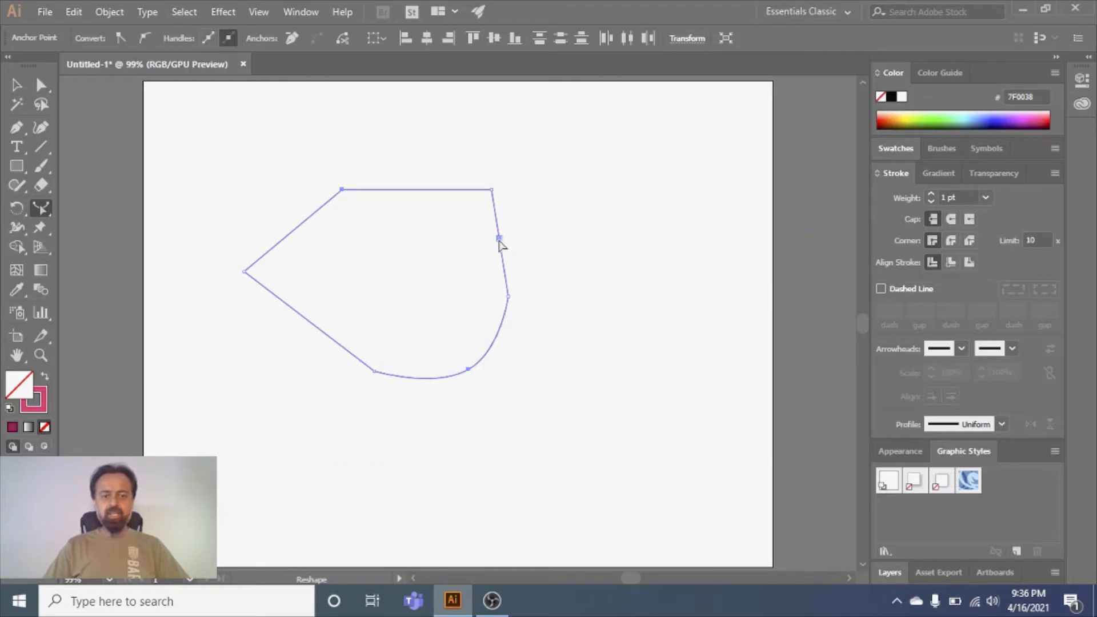
pyautogui.moveTo(499, 238); pyautogui.dragTo(573, 234)
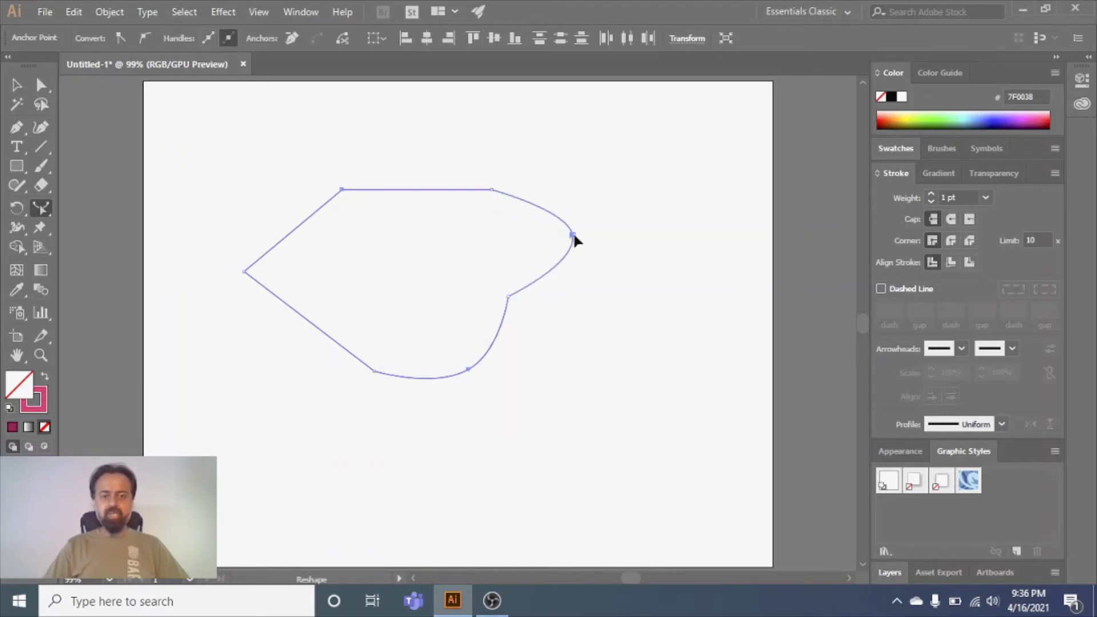
pyautogui.click(414, 190)
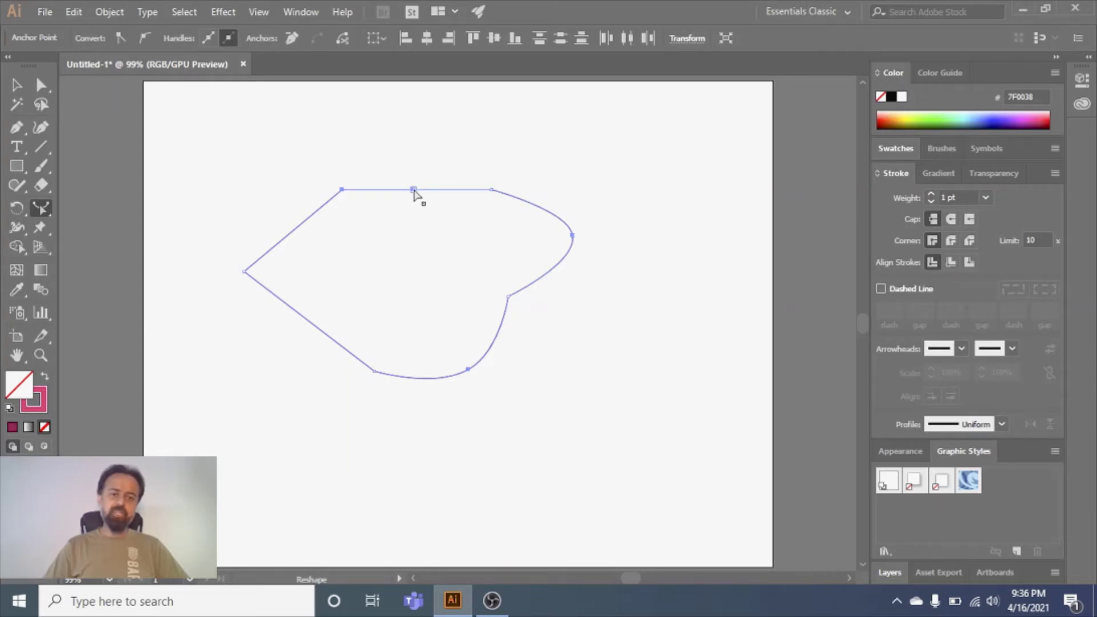
pyautogui.moveTo(413, 189); pyautogui.dragTo(426, 117)
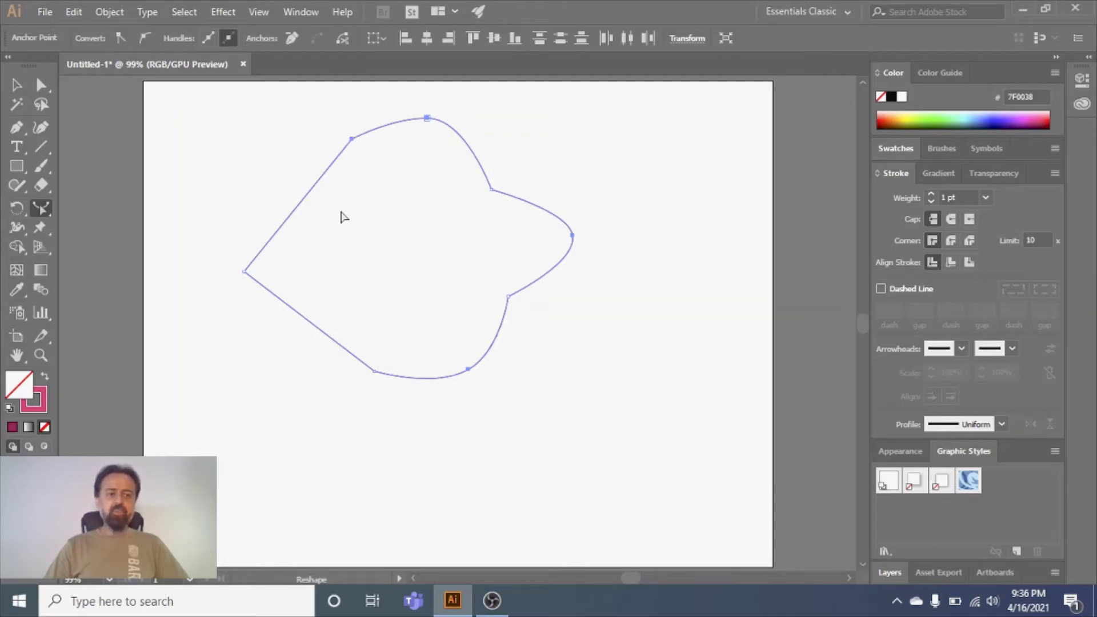
# - Reshape the shape's upper-left edge into an outward curve and pull its lower-left edge deep inward
pyautogui.click(44, 206)
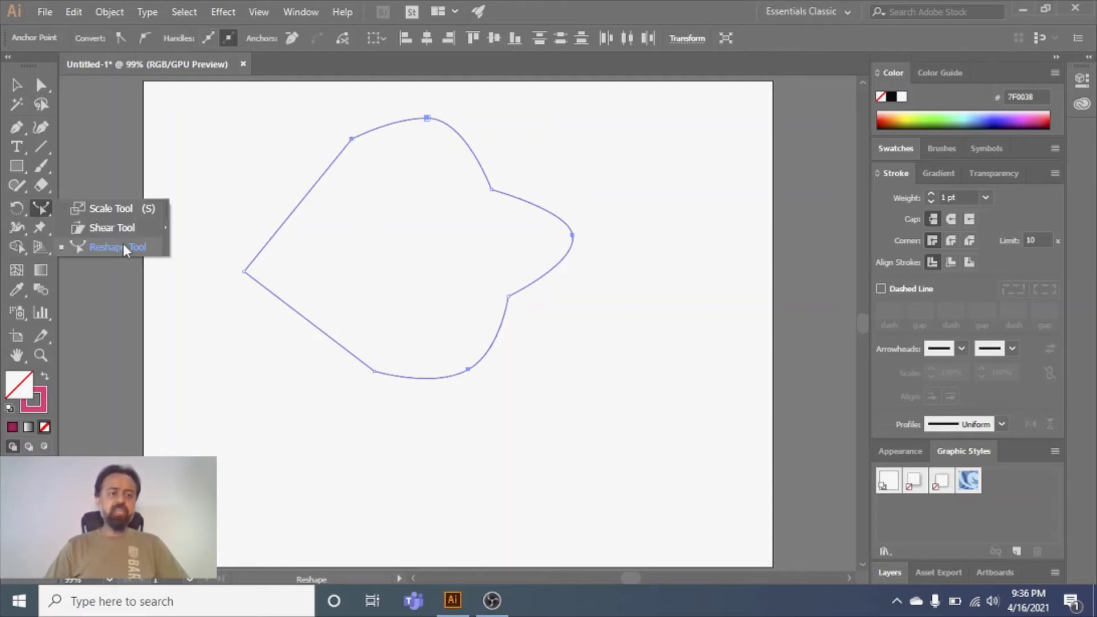
pyautogui.click(302, 210)
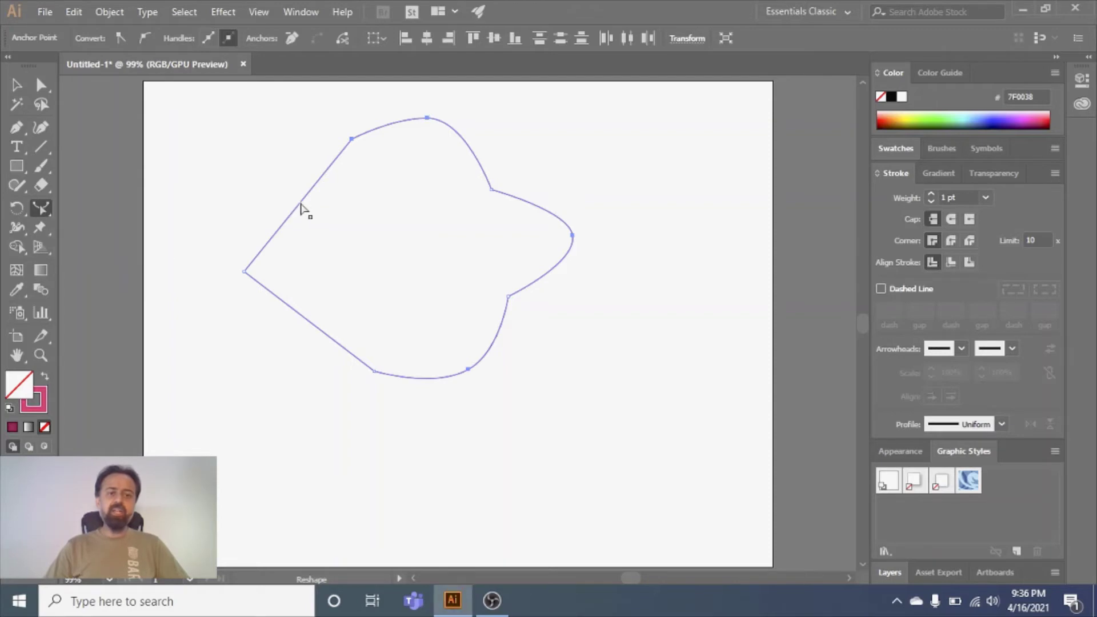
pyautogui.moveTo(302, 201); pyautogui.dragTo(279, 161)
pyautogui.moveTo(304, 318); pyautogui.dragTo(406, 250)
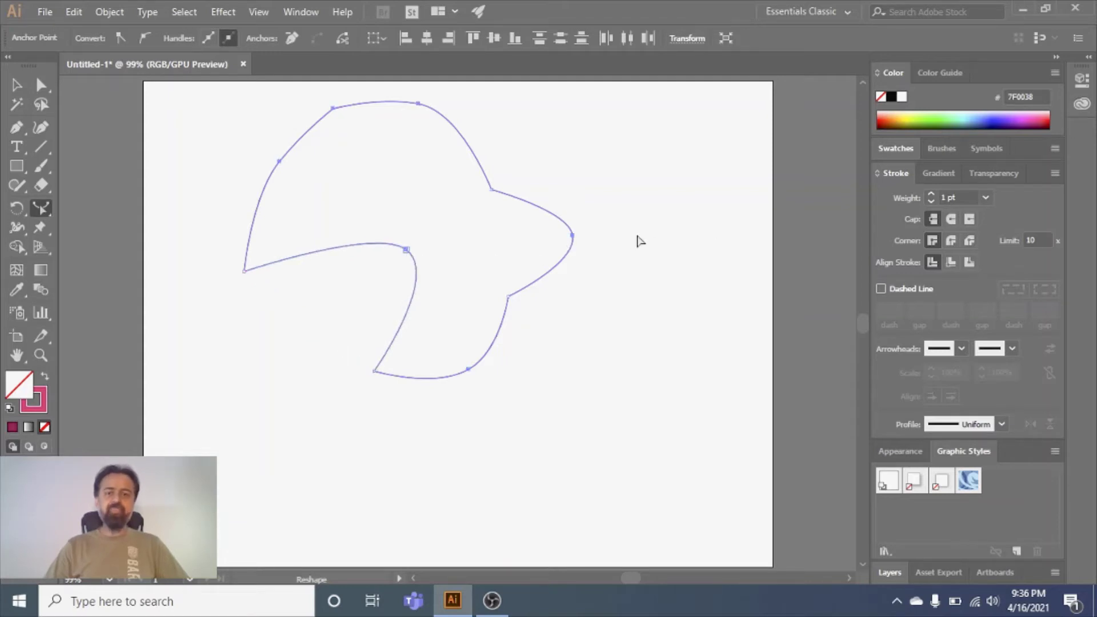
# - Delete the reshaped path together with its leftover anchor points
pyautogui.click(36, 205)
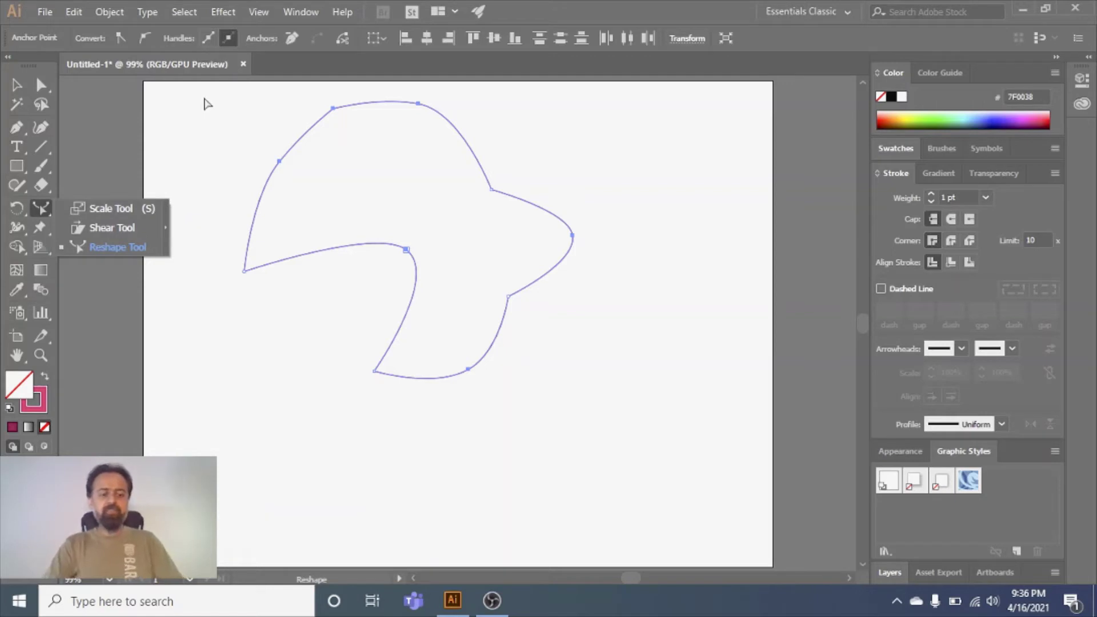
pyautogui.press('Escape')
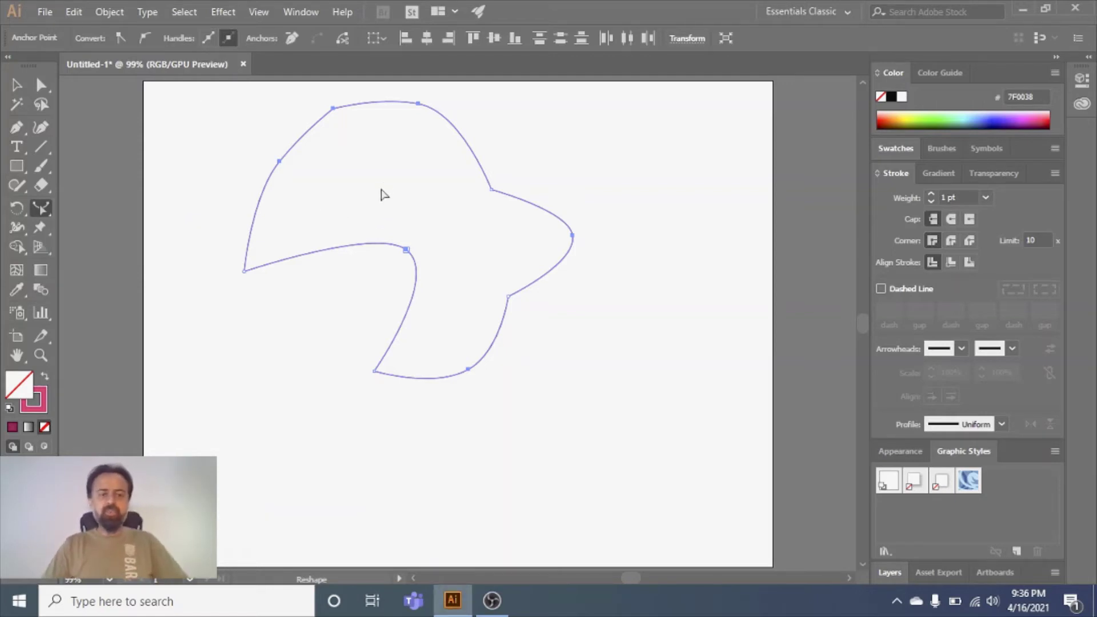
pyautogui.press('Delete')
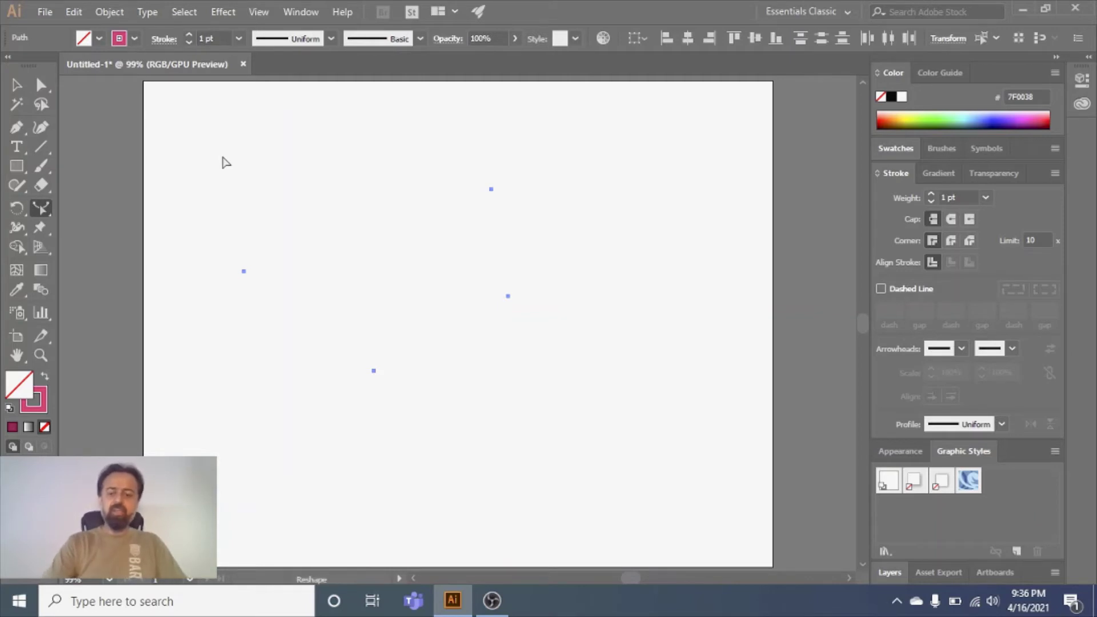
pyautogui.press('Delete')
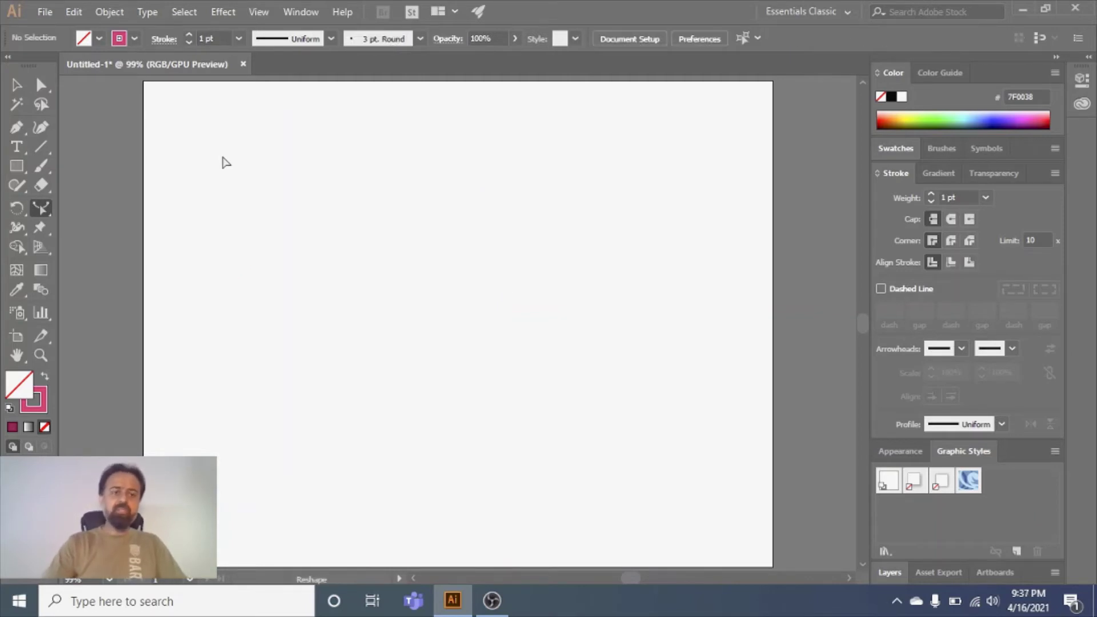
# - Create a line with the Line Segment tool, 100 pt long at a 45° angle, in the artboard's upper-left area
pyautogui.click(42, 148)
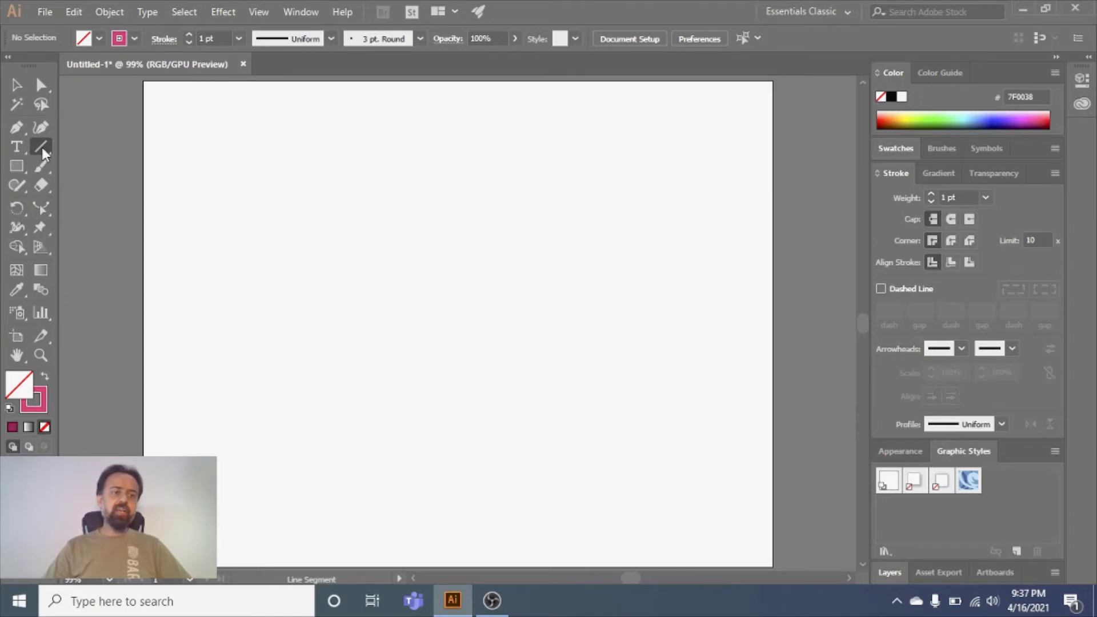
pyautogui.click(42, 147)
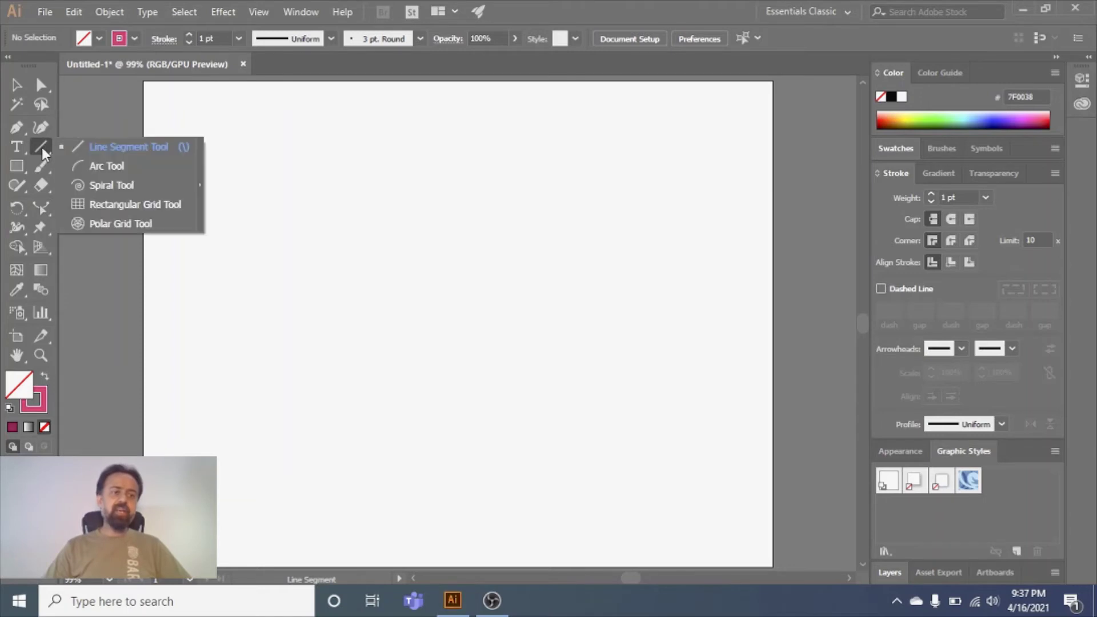
pyautogui.click(142, 149)
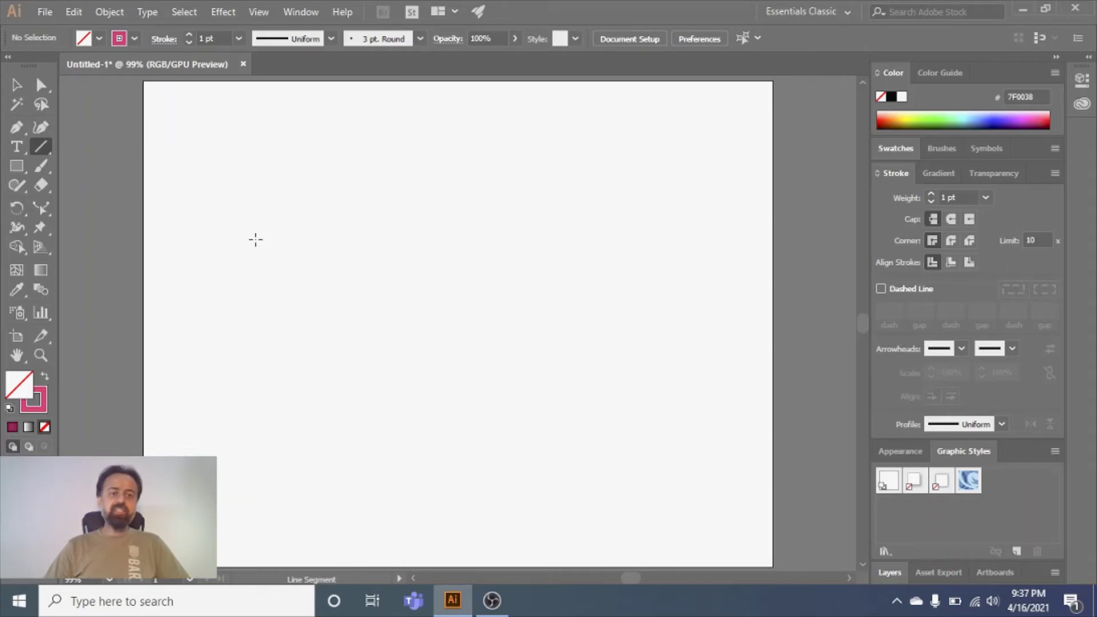
pyautogui.click(323, 222)
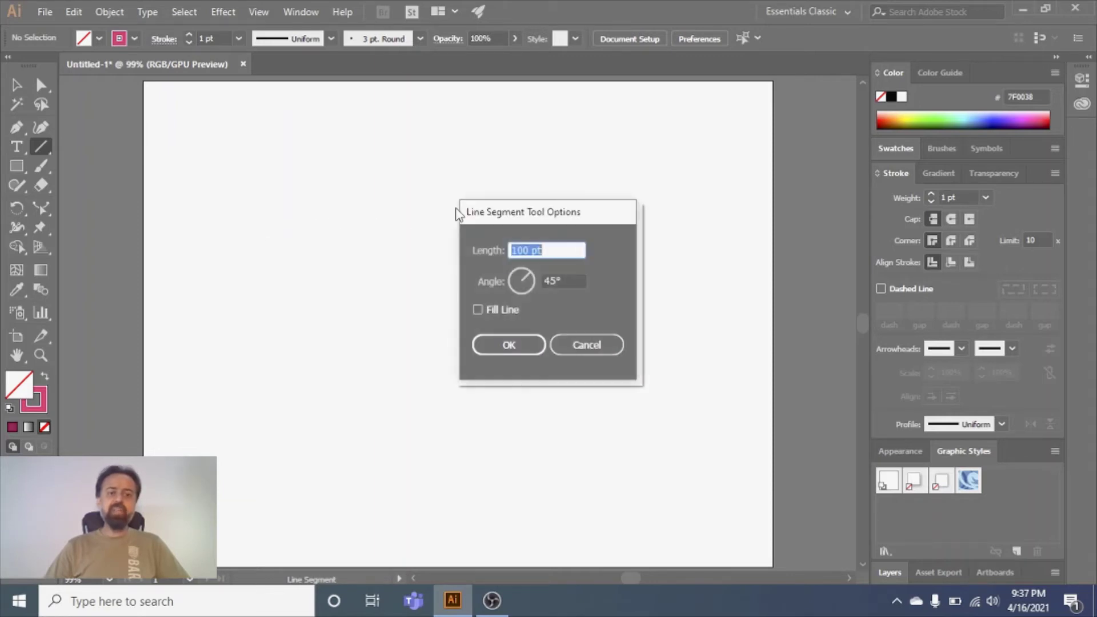
pyautogui.click(507, 344)
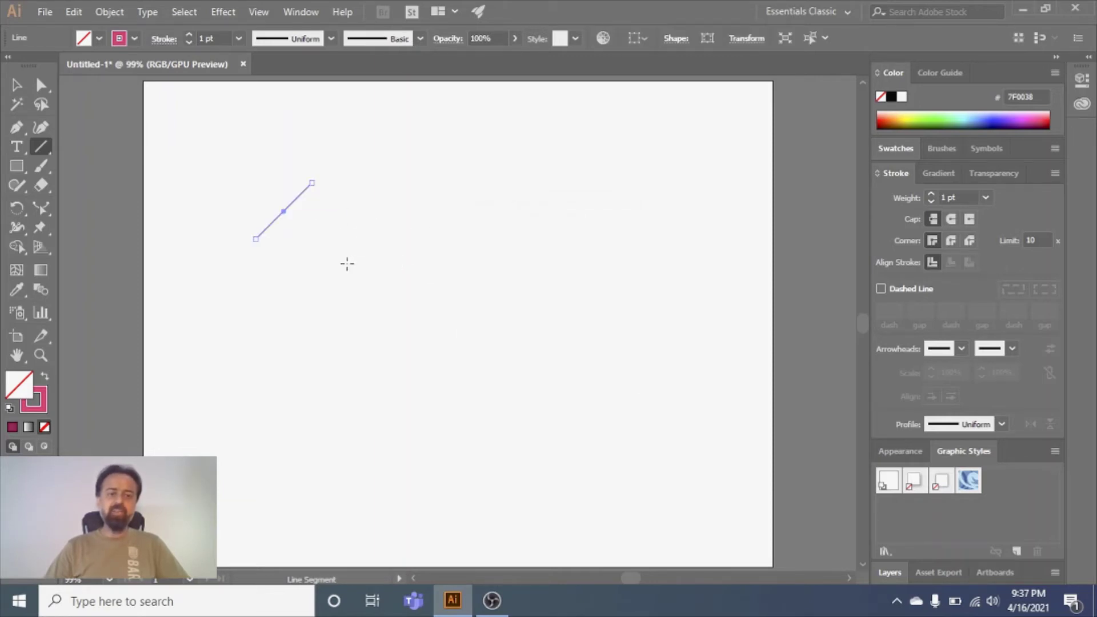
# - Draw two freehand, roughly parallel line segments rising to the right, one below the other, near the artboard's center
pyautogui.moveTo(347, 264); pyautogui.dragTo(502, 207)
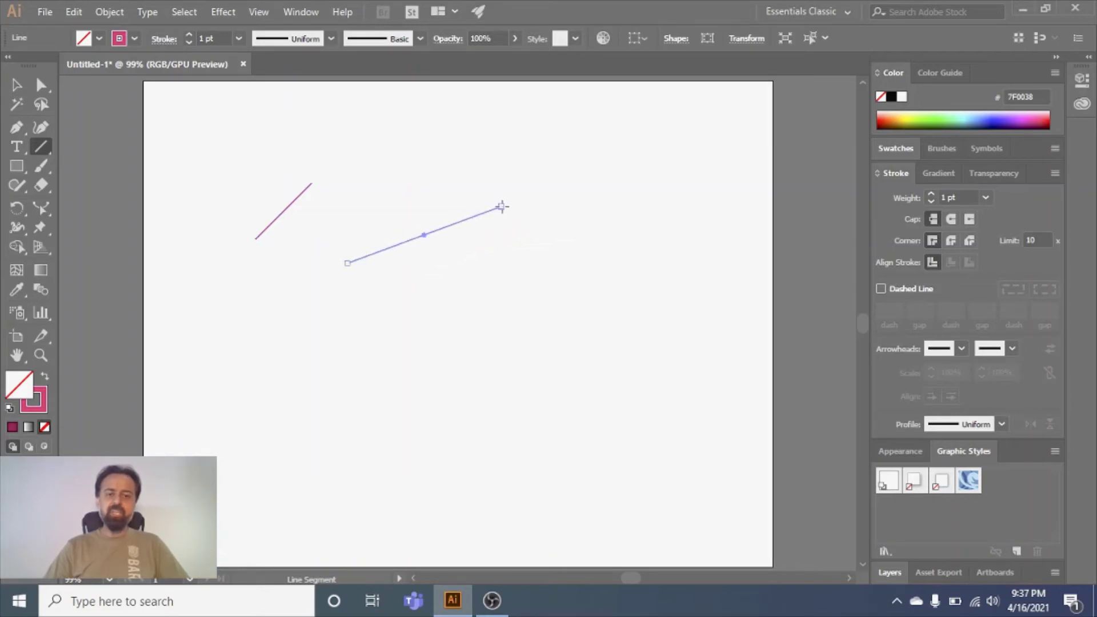
pyautogui.moveTo(330, 367); pyautogui.dragTo(500, 305)
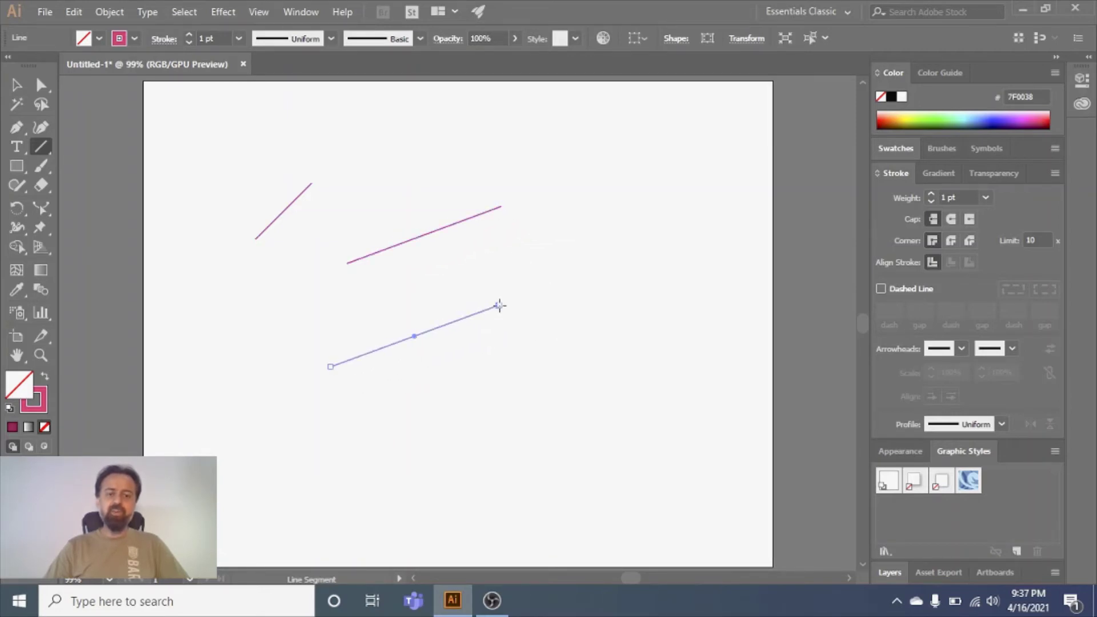
# - Draw two more freehand line segments, one rising at the artboard's lower center and one nearly horizontal near its upper right
pyautogui.moveTo(424, 405); pyautogui.dragTo(597, 310)
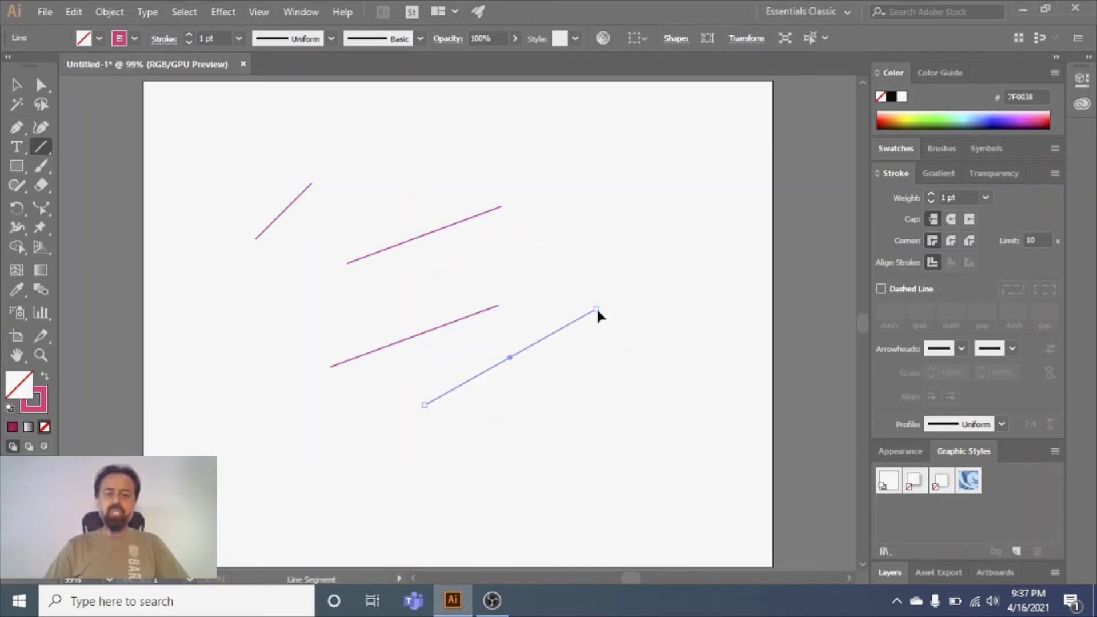
pyautogui.moveTo(478, 152); pyautogui.dragTo(653, 142)
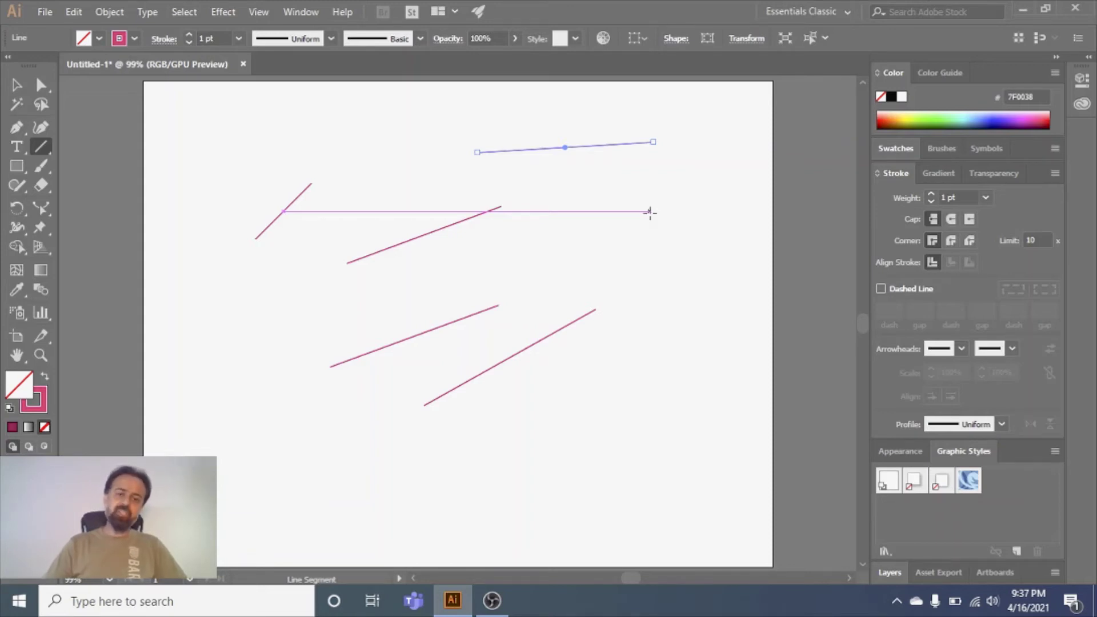
pyautogui.moveTo(650, 212); pyautogui.dragTo(650, 212)
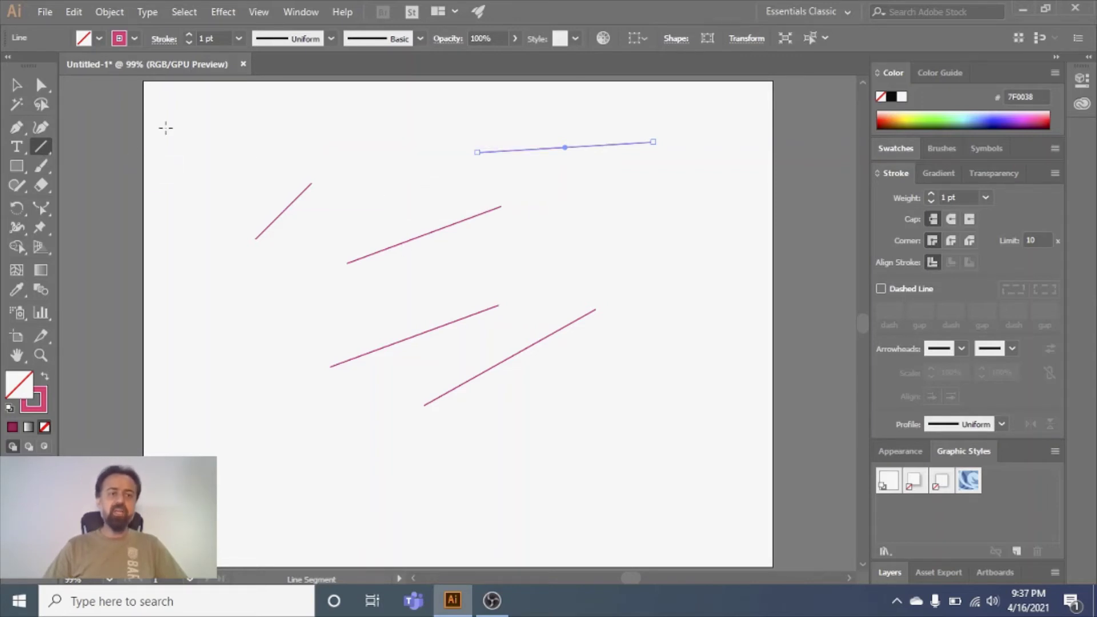
# - Delete all the line segments from the artboard
pyautogui.press('ctrl')
pyautogui.hotkey('ctrl', 'a')
pyautogui.press('Delete')
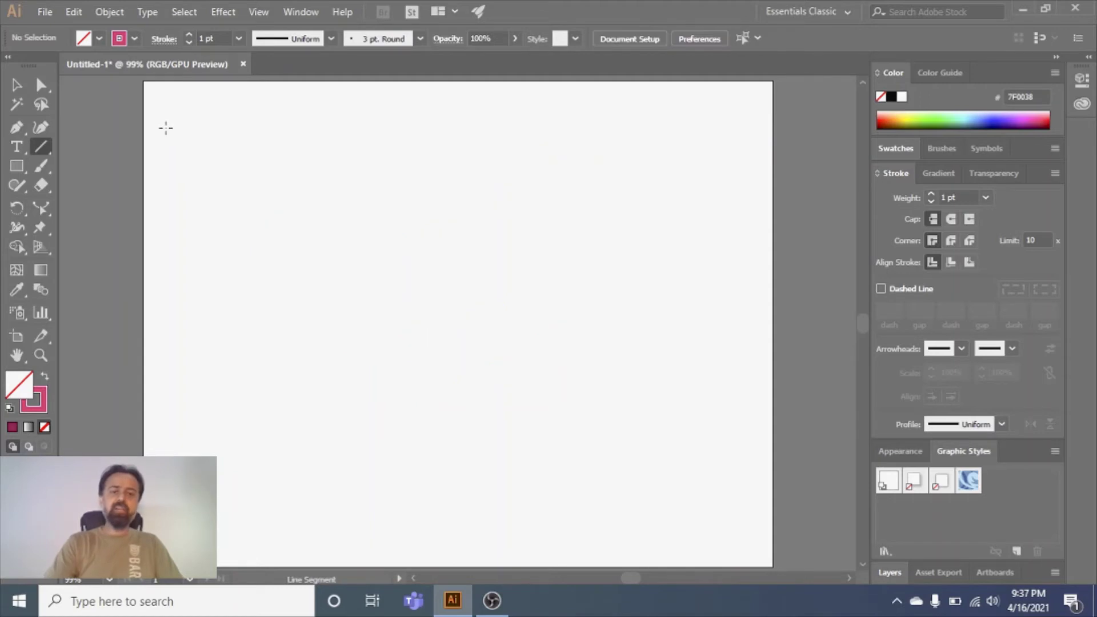
# - Draw three crossing arcs with the Arc tool near the artboard's center: two tall, steep ones and one shallow, nearly horizontal one
pyautogui.moveTo(40, 147); pyautogui.dragTo(112, 173)
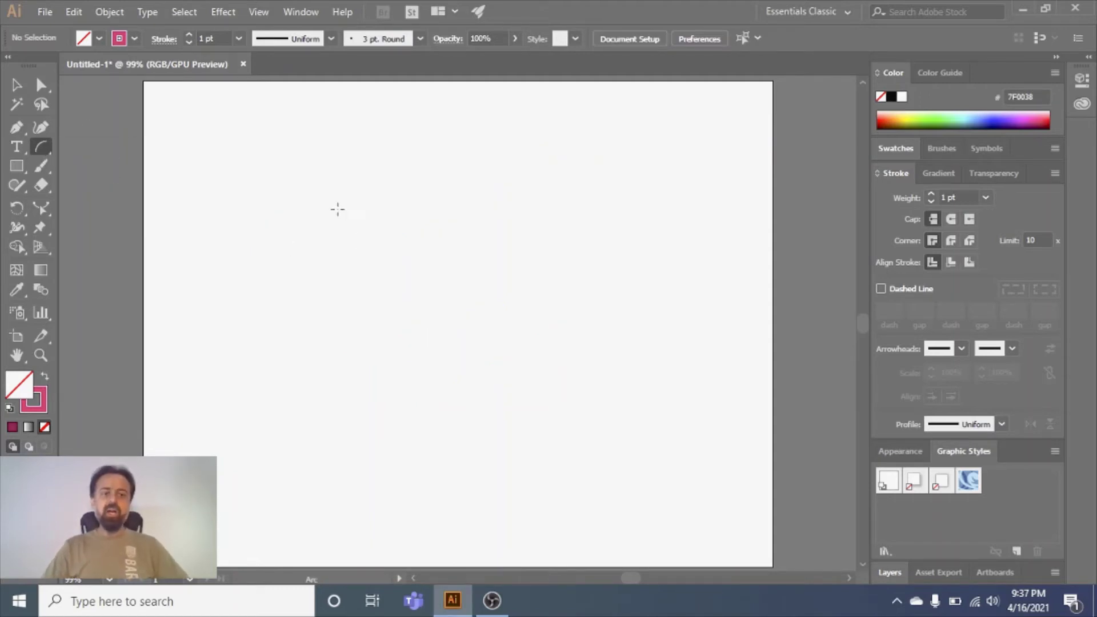
pyautogui.moveTo(337, 208); pyautogui.dragTo(488, 368)
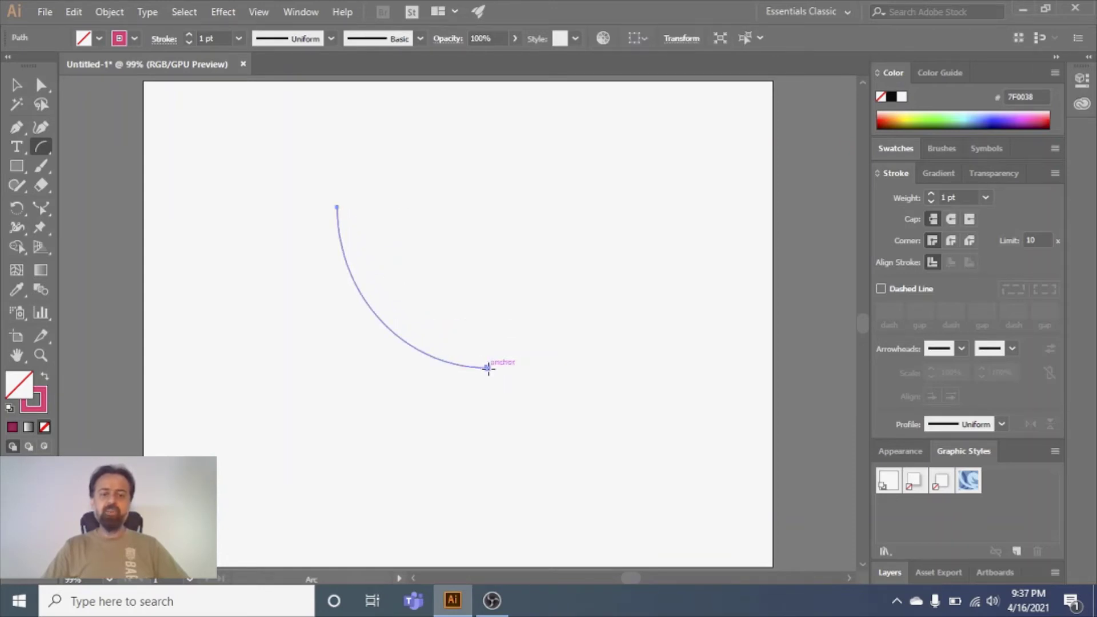
pyautogui.moveTo(424, 188); pyautogui.dragTo(298, 409)
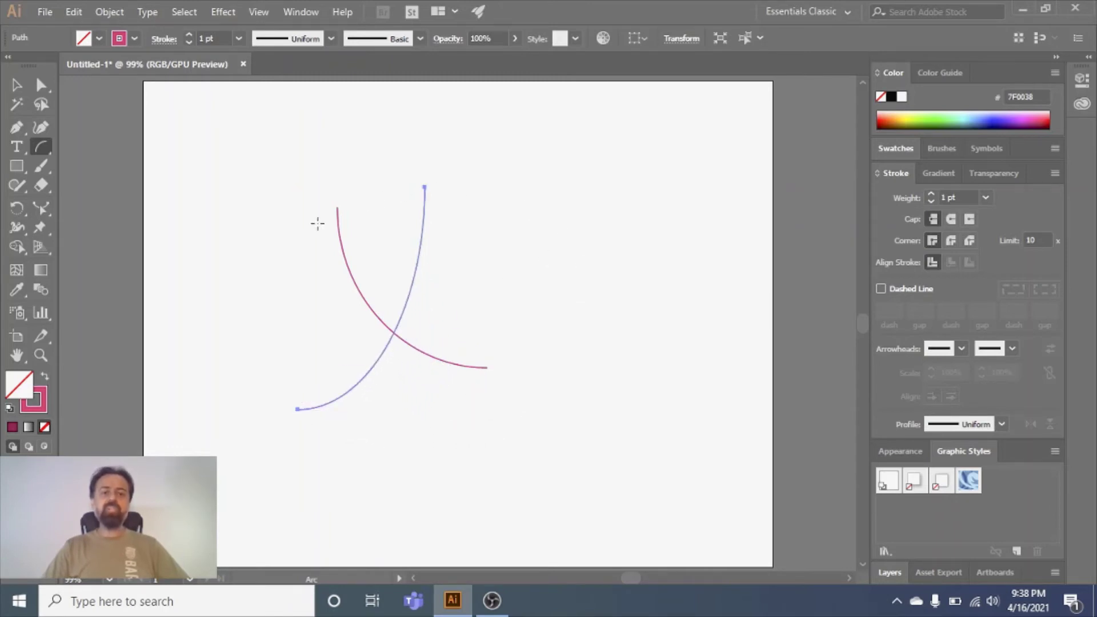
pyautogui.moveTo(287, 280); pyautogui.dragTo(313, 266)
pyautogui.moveTo(431, 235); pyautogui.dragTo(477, 247)
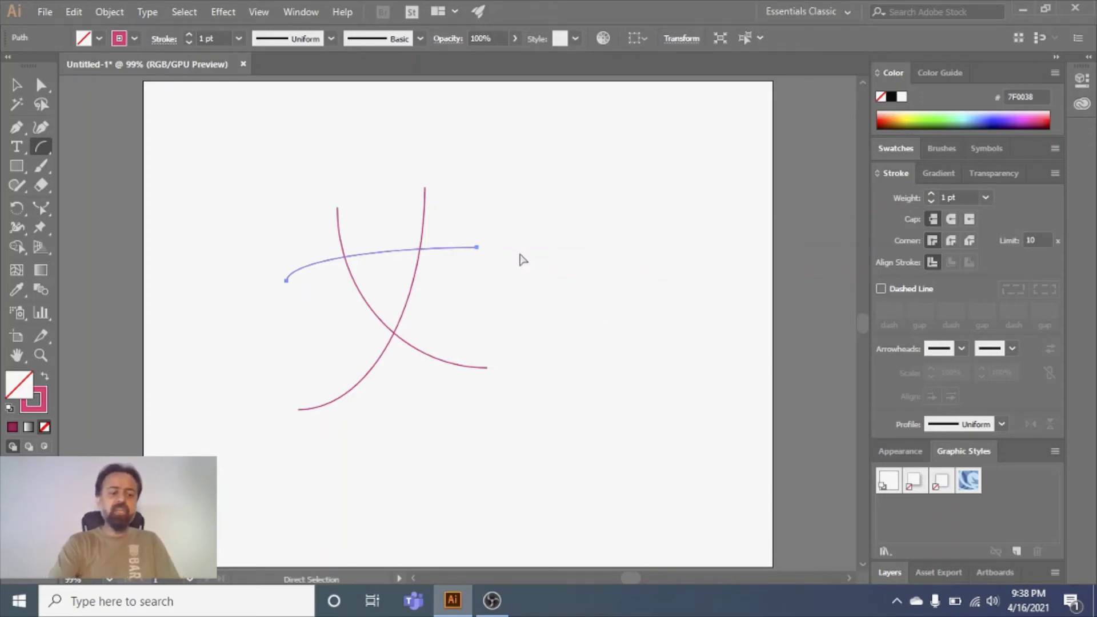
# - Delete all three arcs from the artboard
pyautogui.hotkey('ctrl', 'a')
pyautogui.press('Delete')
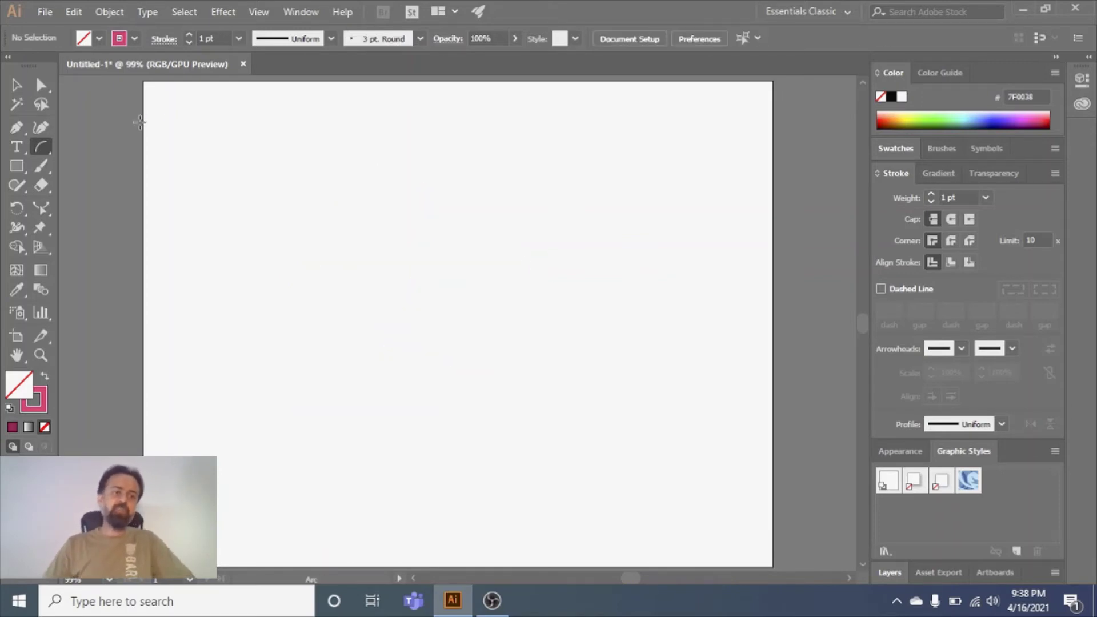
# - Create a spiral with 50 pt radius, 80% decay and 10 segments in the artboard's upper-left area, and draw a much larger freehand spiral beside it
pyautogui.click(43, 149)
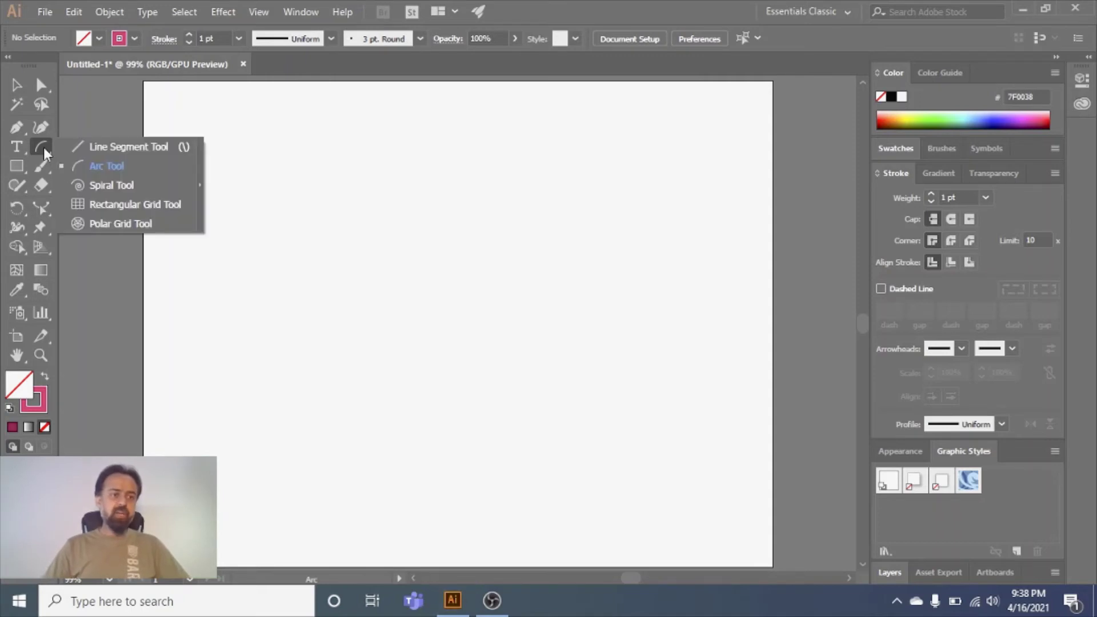
pyautogui.click(124, 185)
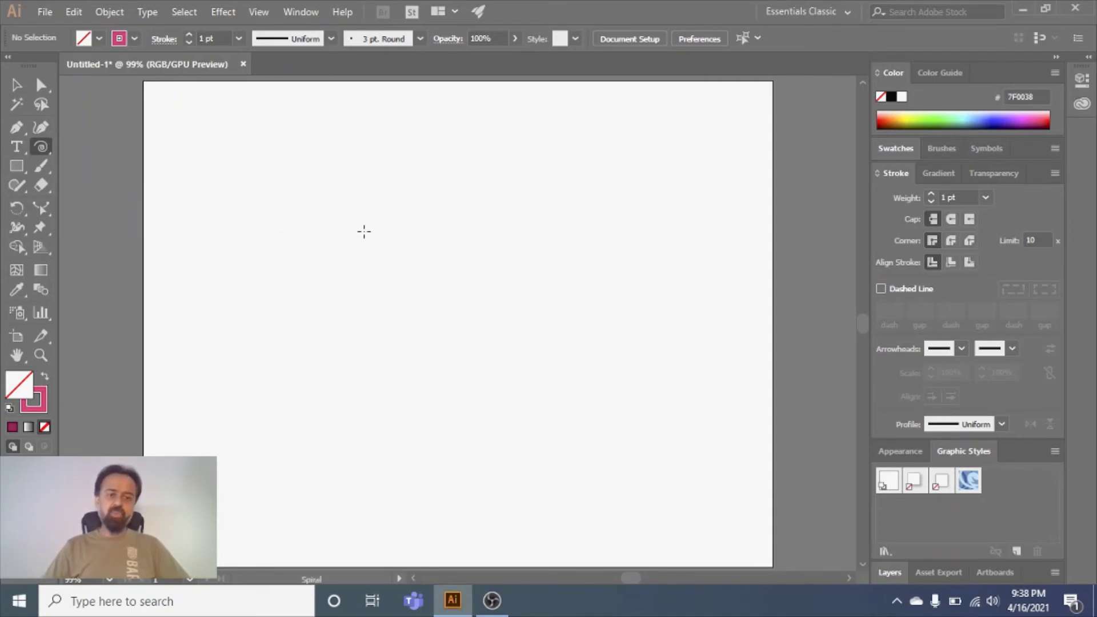
pyautogui.click(357, 218)
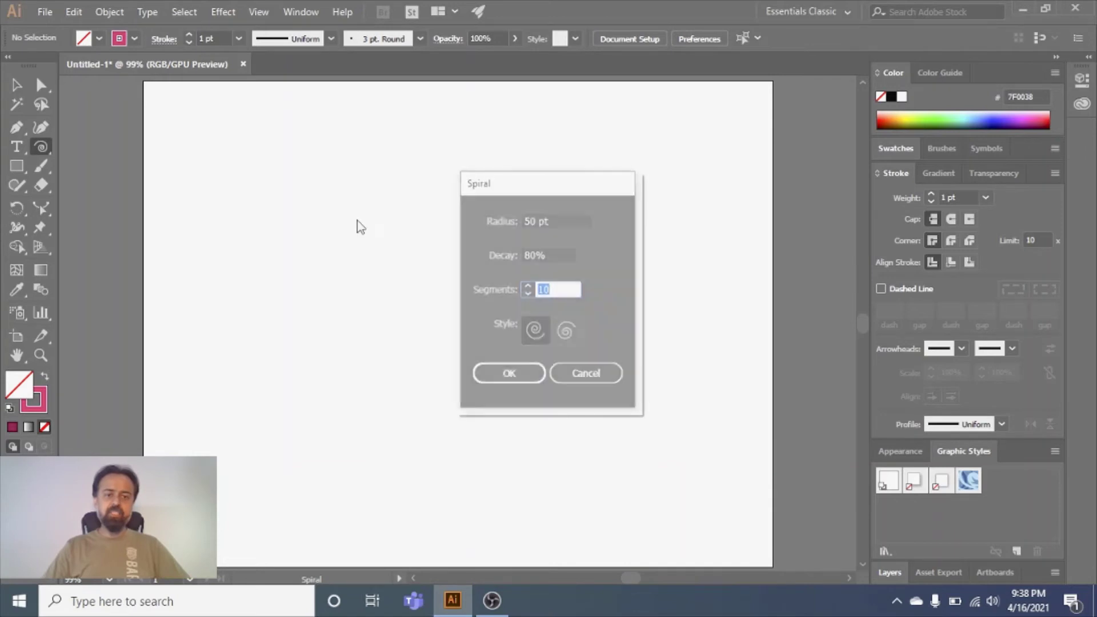
pyautogui.click(504, 373)
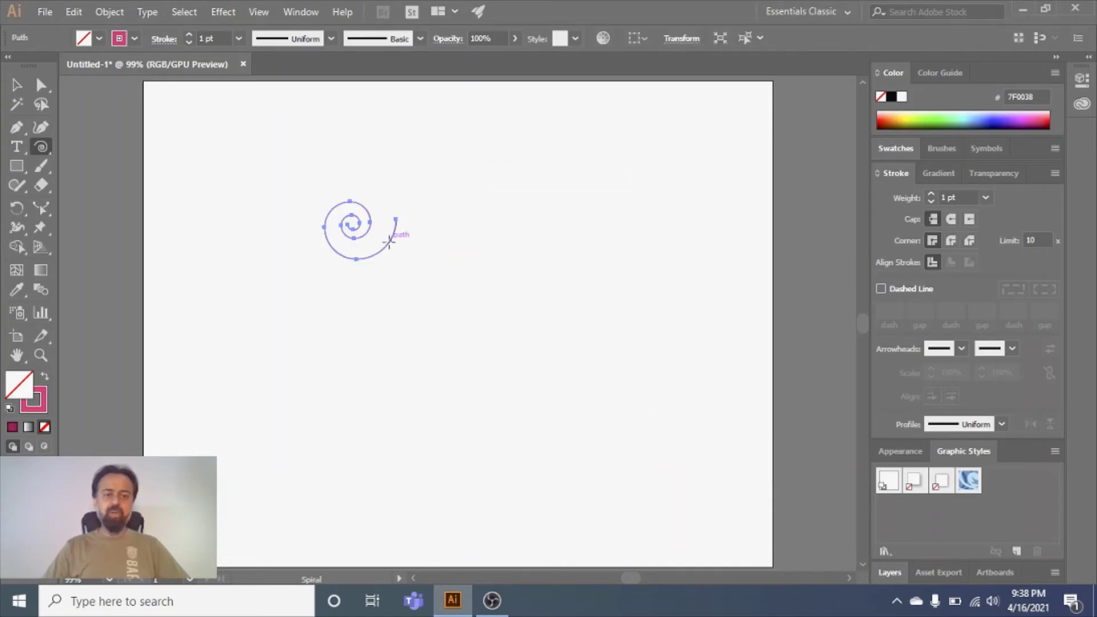
pyautogui.moveTo(480, 248); pyautogui.dragTo(589, 403)
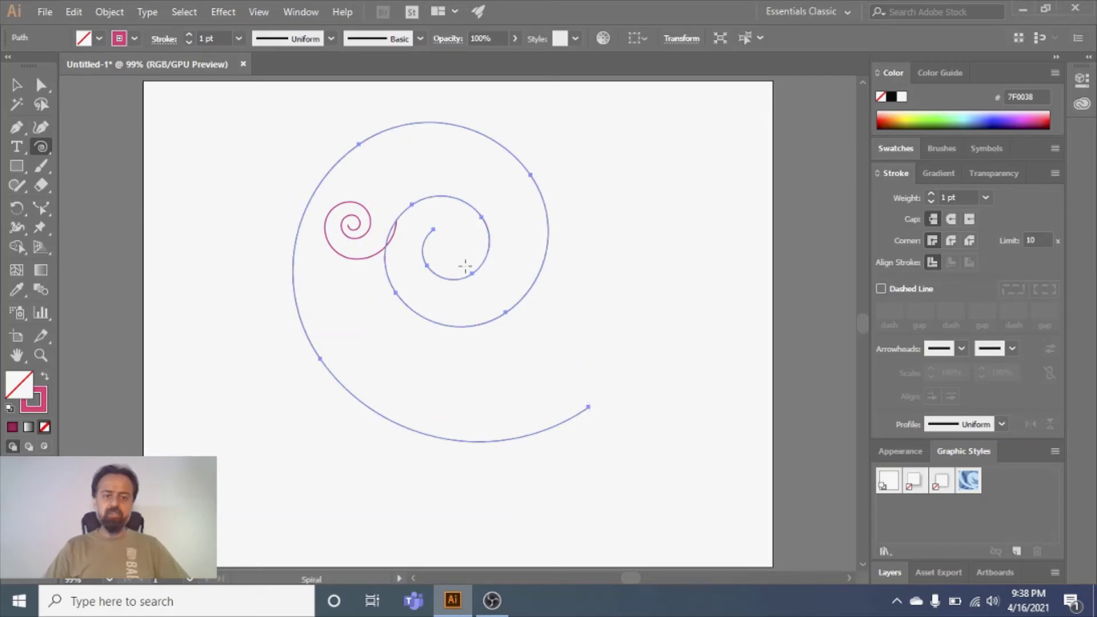
# - Distort the large spiral's outer turns with Direct Selection by pulling several direction handles, its upper-left anchor and its outer end point
pyautogui.press('a')
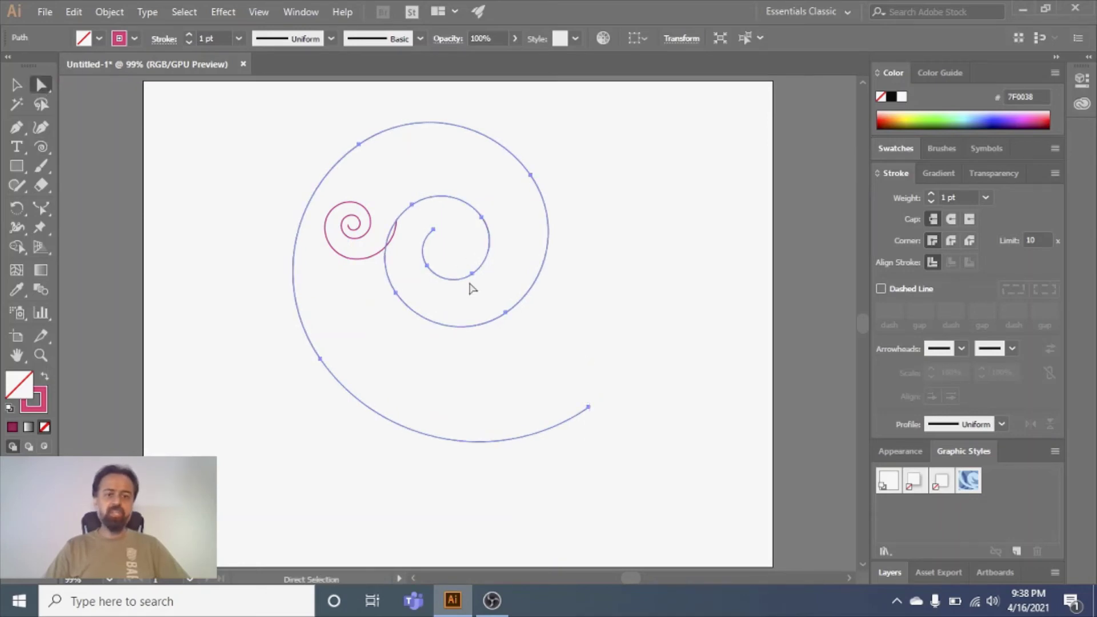
pyautogui.click(505, 312)
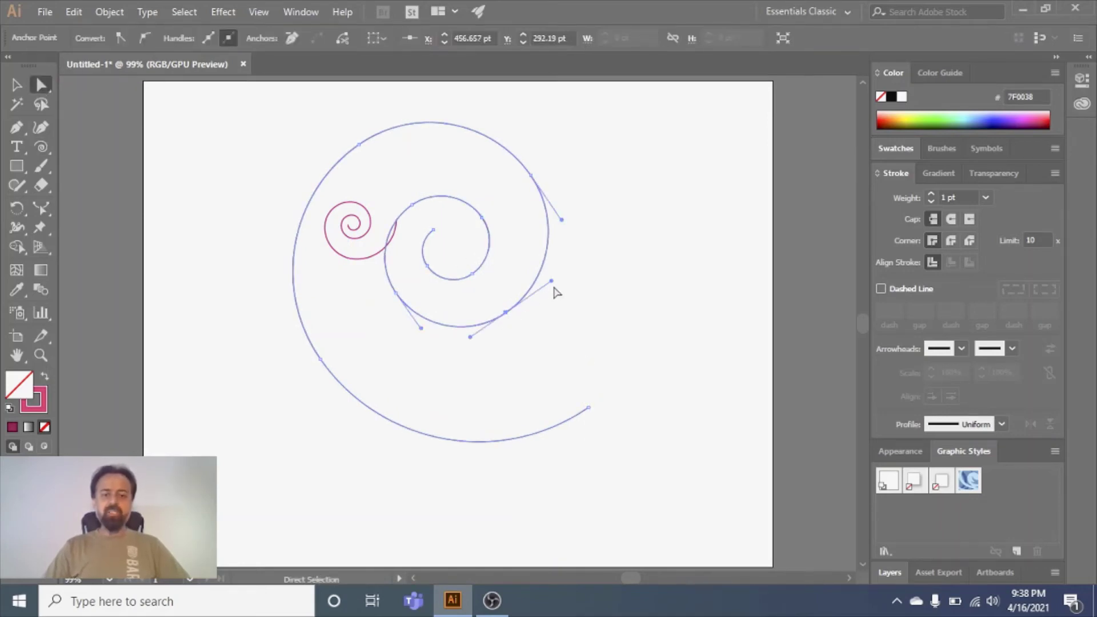
pyautogui.moveTo(551, 280); pyautogui.dragTo(551, 341)
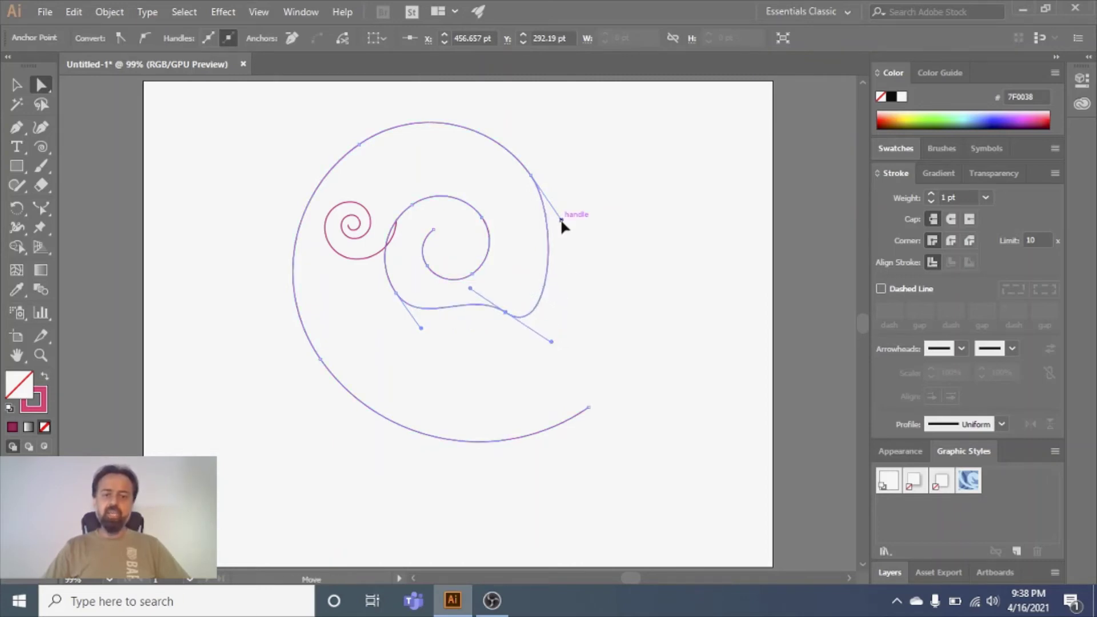
pyautogui.moveTo(561, 221); pyautogui.dragTo(601, 175)
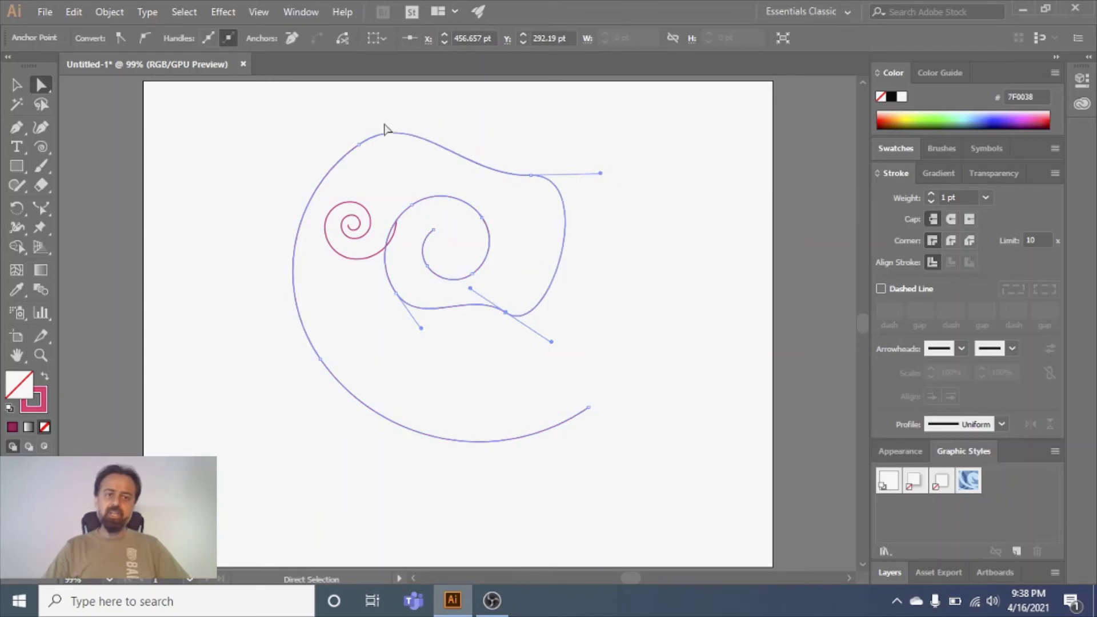
pyautogui.moveTo(362, 148); pyautogui.dragTo(379, 178)
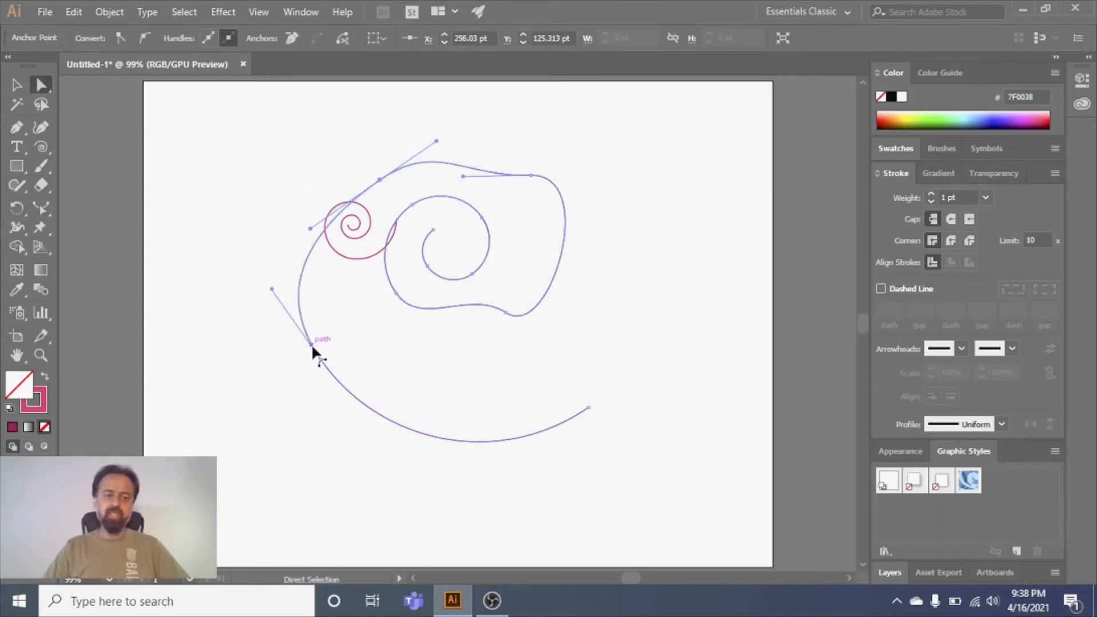
pyautogui.moveTo(271, 289); pyautogui.dragTo(281, 388)
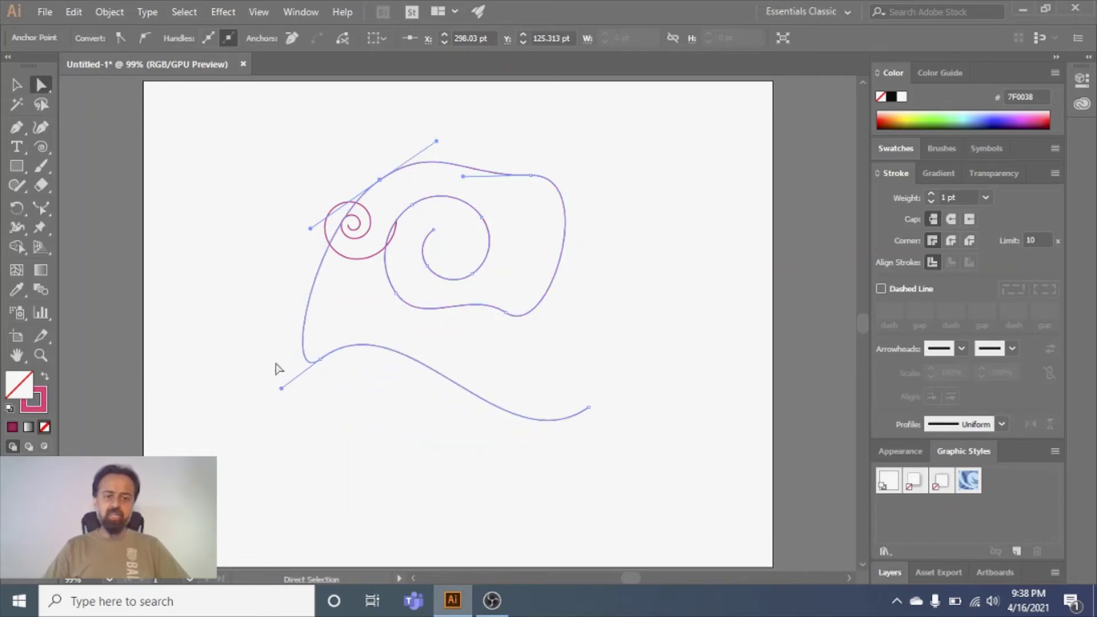
pyautogui.moveTo(589, 409); pyautogui.dragTo(513, 479)
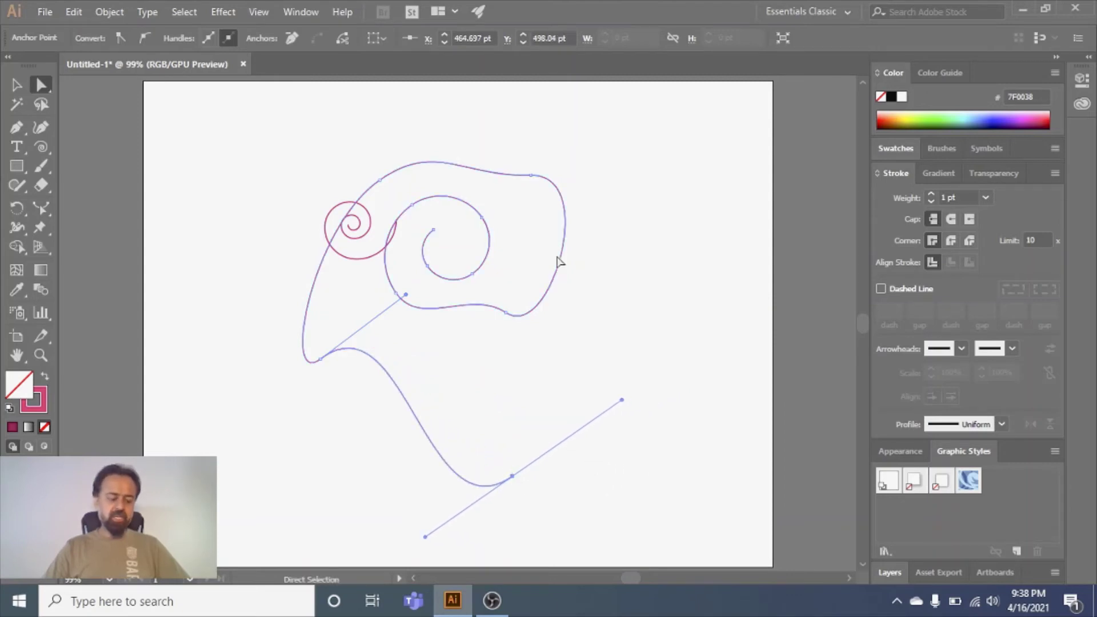
# - Delete both spirals from the artboard
pyautogui.hotkey('ctrl', 'a')
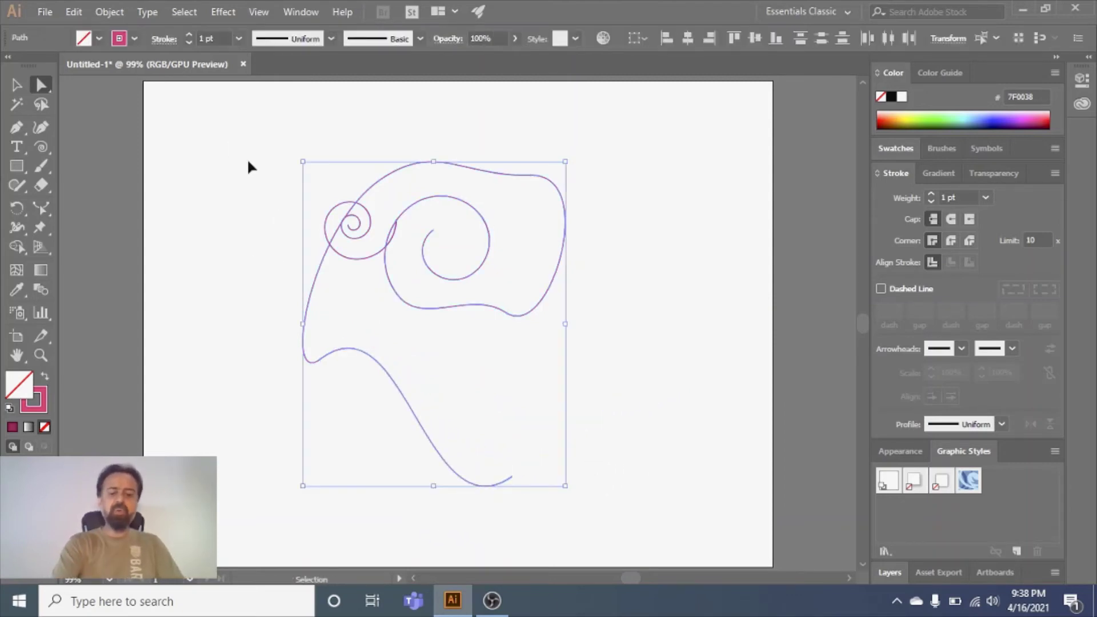
pyautogui.press('Delete')
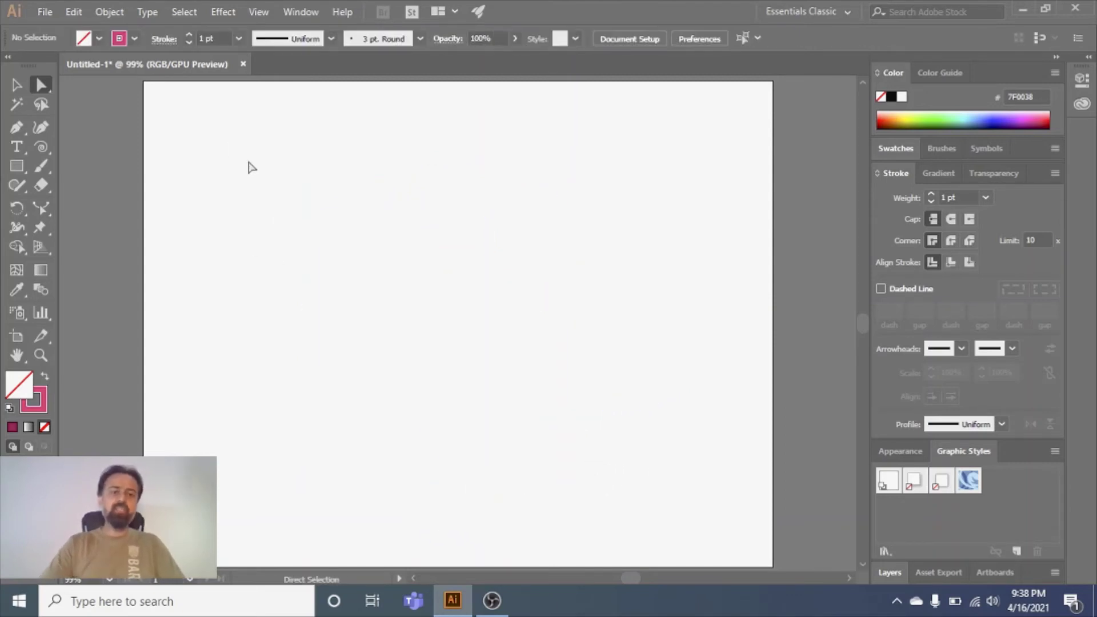
# - Draw a rectangular grid of six rows and six columns in the middle of the artboard
pyautogui.click(40, 149)
pyautogui.click(143, 204)
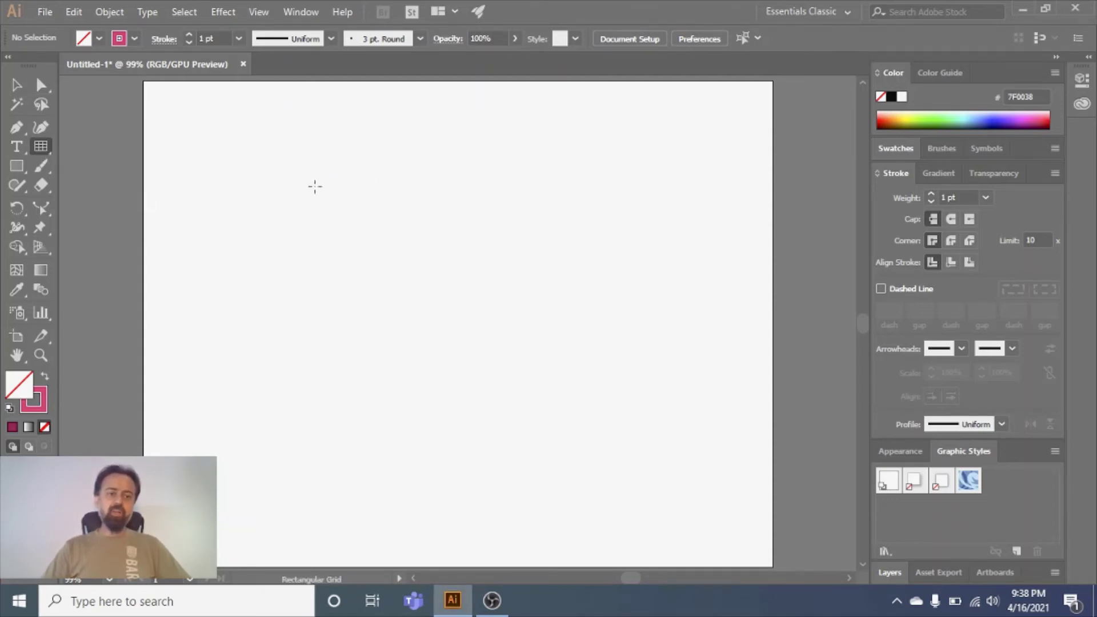
pyautogui.moveTo(315, 186); pyautogui.dragTo(606, 433)
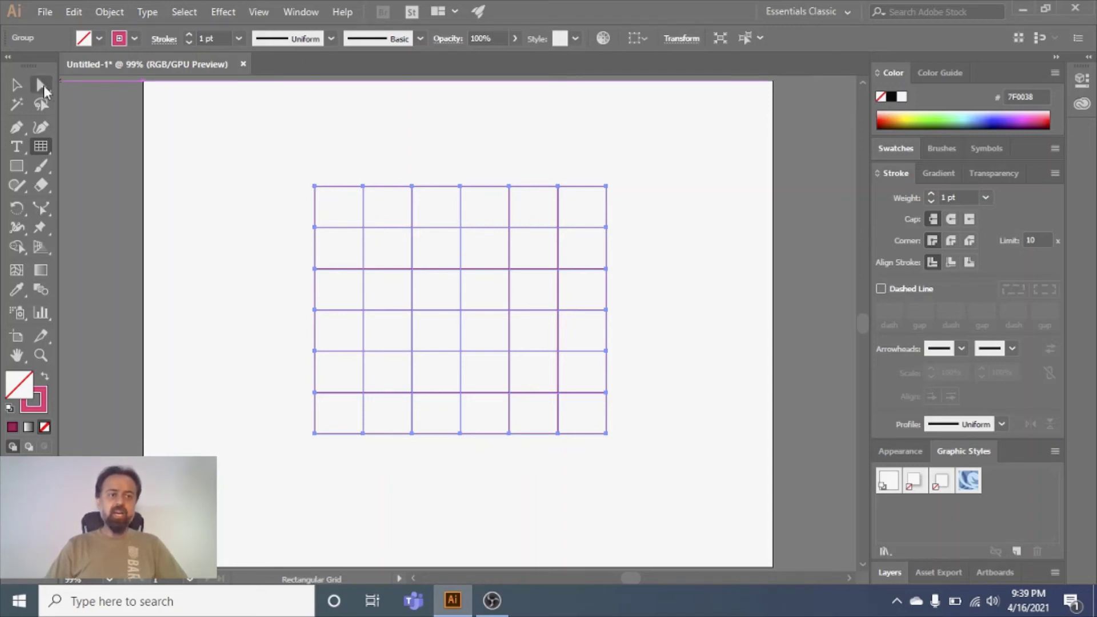
# - Pull the top ends of two vertical grid lines onto the fourth inner line, and the right ends of two horizontal lines onto the second
pyautogui.click(41, 85)
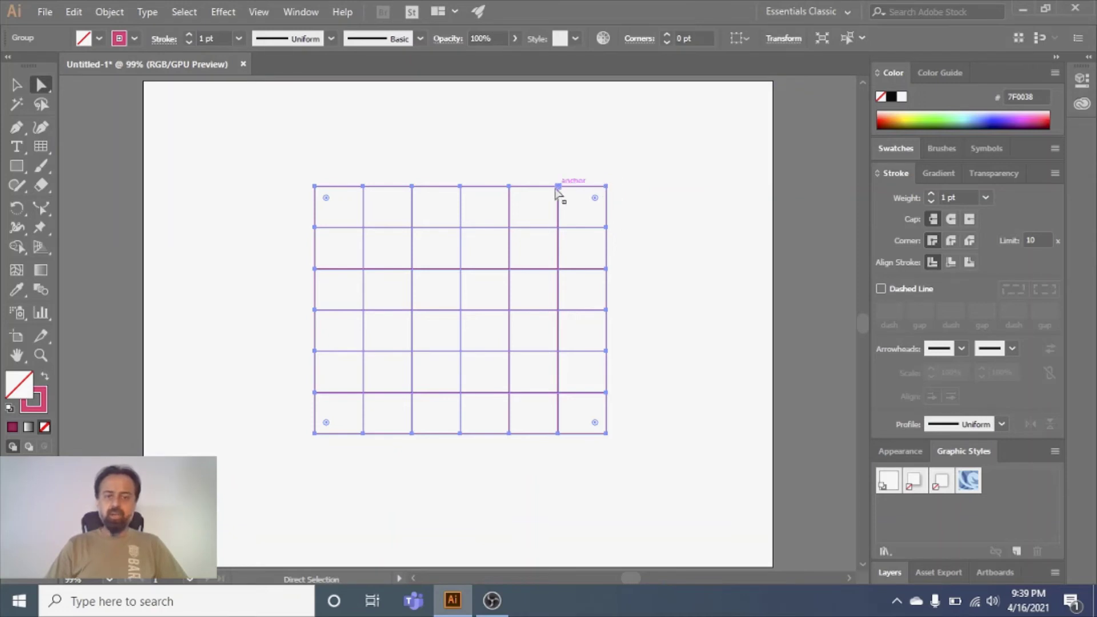
pyautogui.moveTo(558, 186)
pyautogui.mouseDown()
pyautogui.moveTo(530, 194)
pyautogui.moveTo(555, 187)
pyautogui.mouseUp()
pyautogui.click(690, 238)
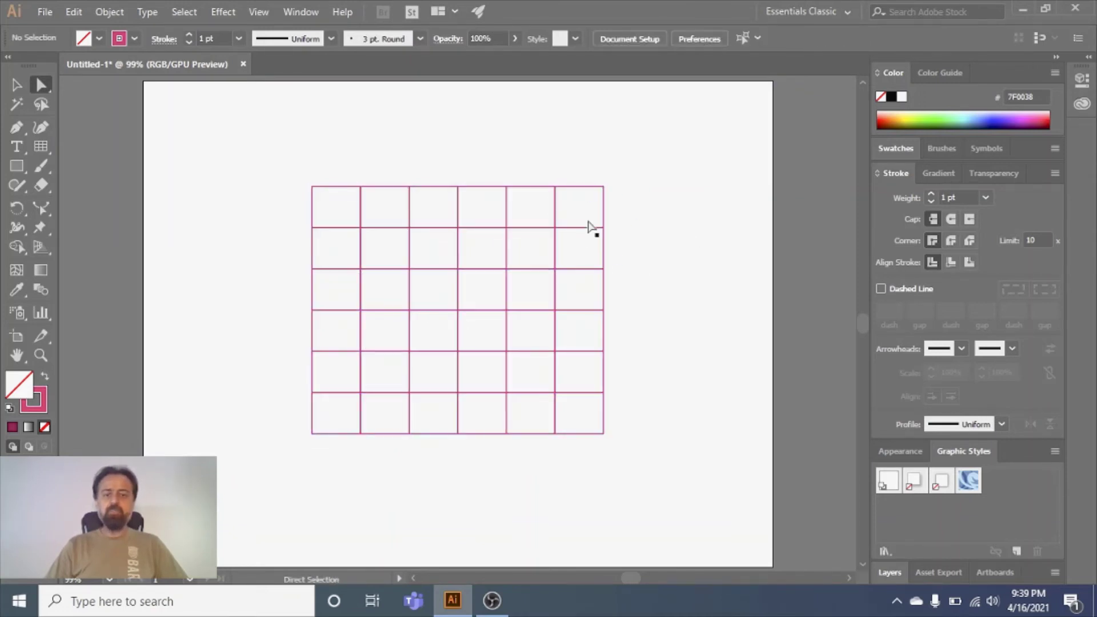
pyautogui.click(605, 187)
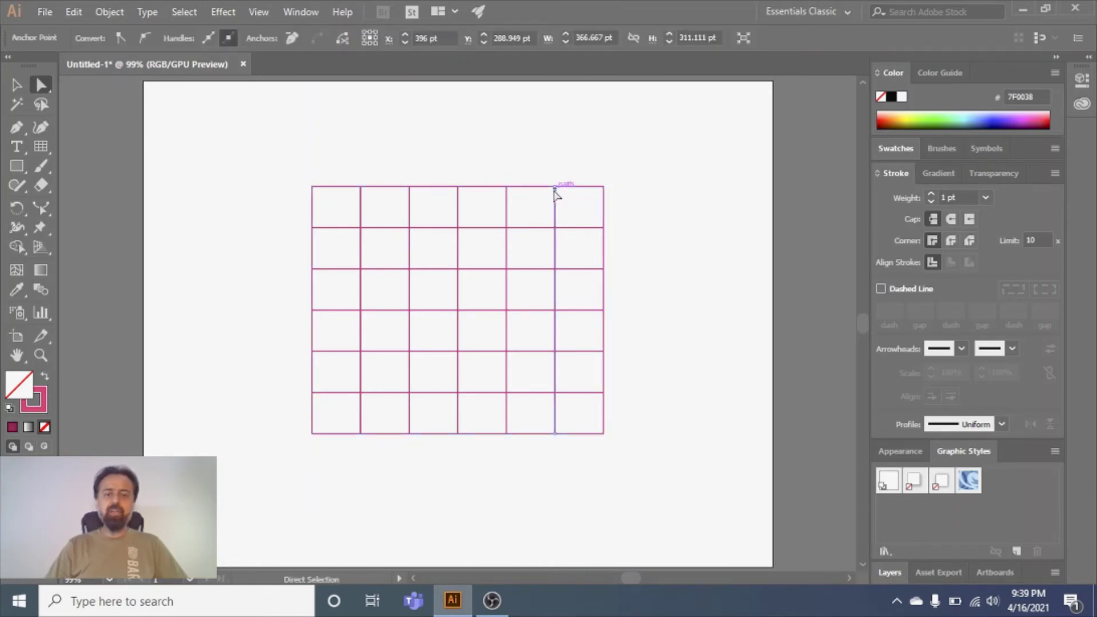
pyautogui.moveTo(554, 189); pyautogui.dragTo(506, 192)
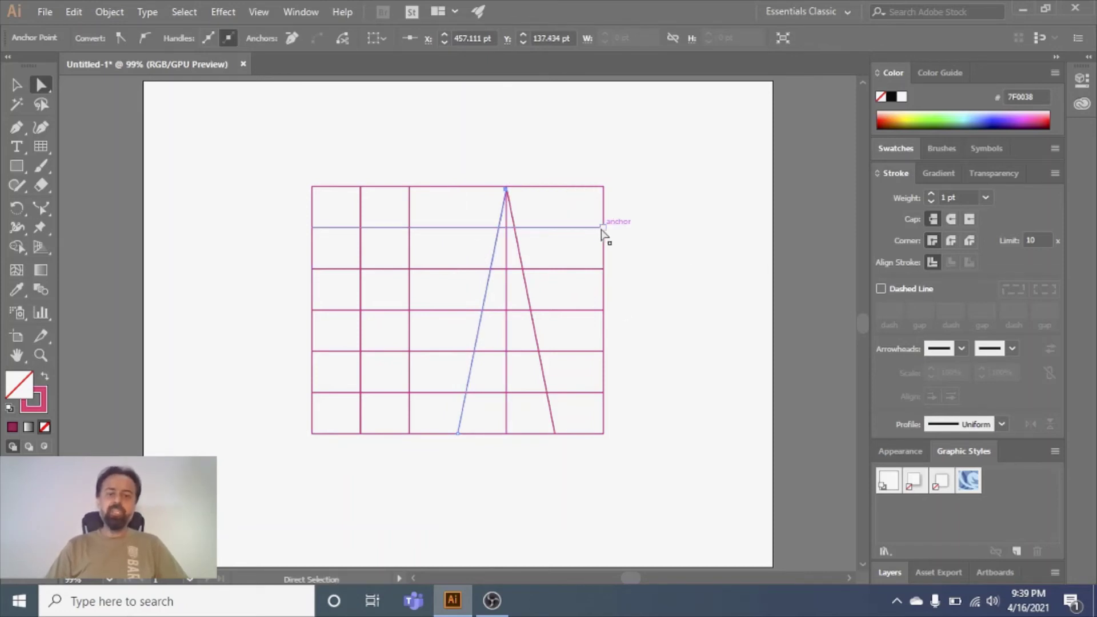
pyautogui.moveTo(603, 227); pyautogui.dragTo(603, 268)
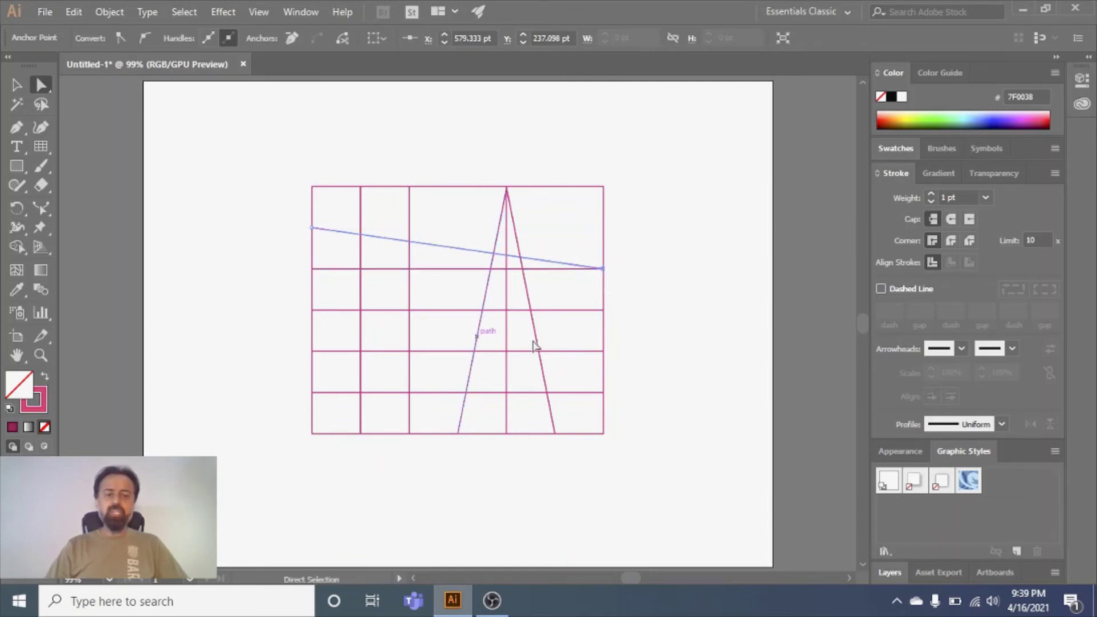
pyautogui.moveTo(602, 310); pyautogui.dragTo(603, 269)
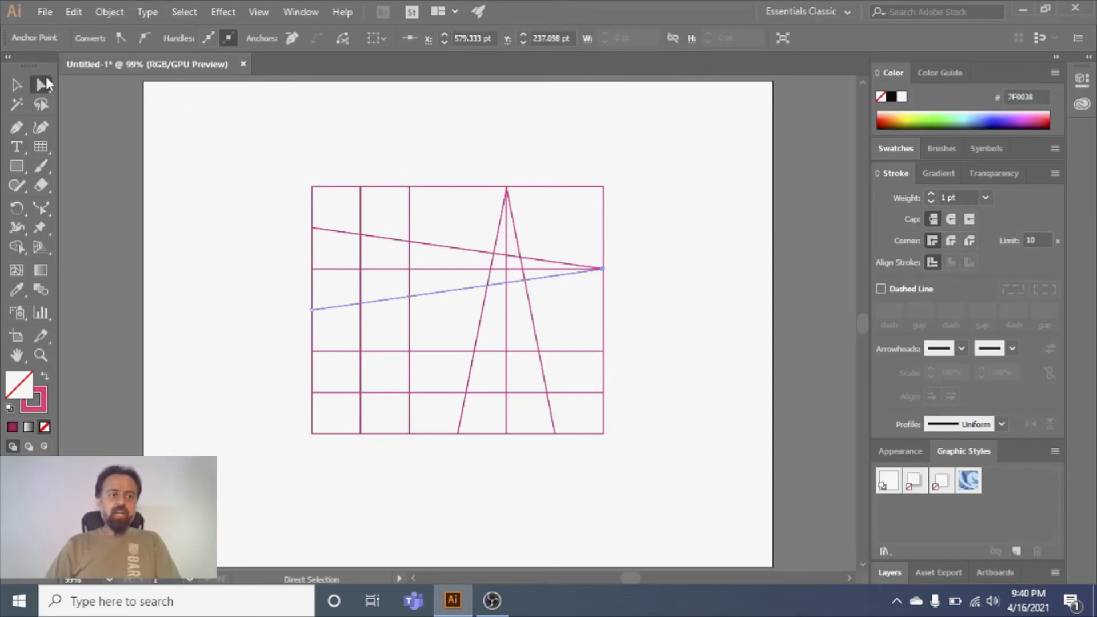
pyautogui.hotkey('ctrl', 'a')
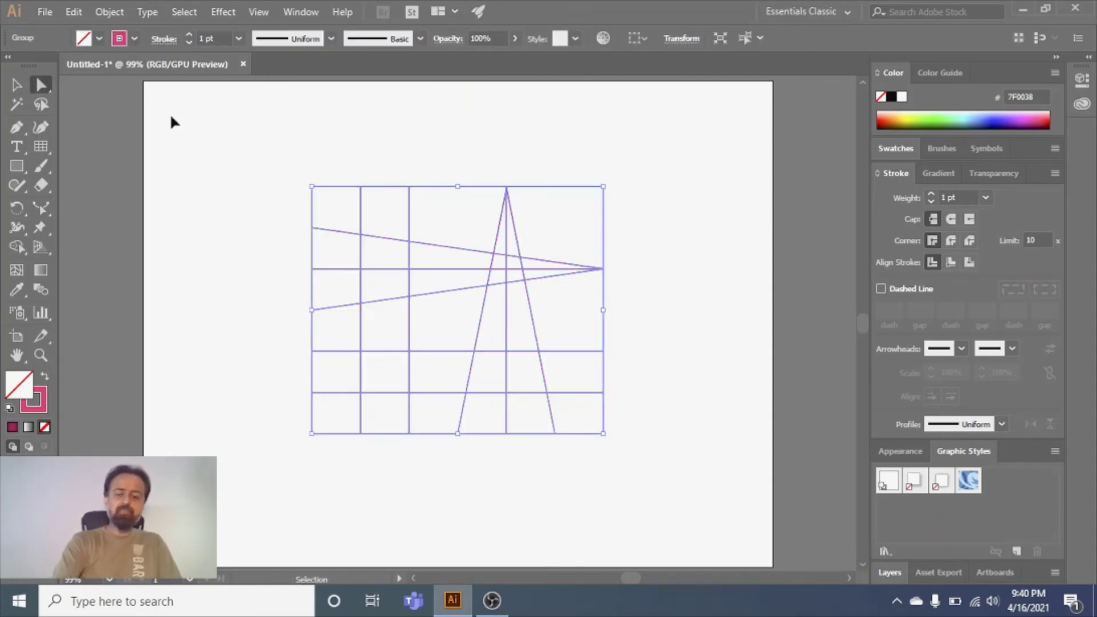
pyautogui.press('Return')
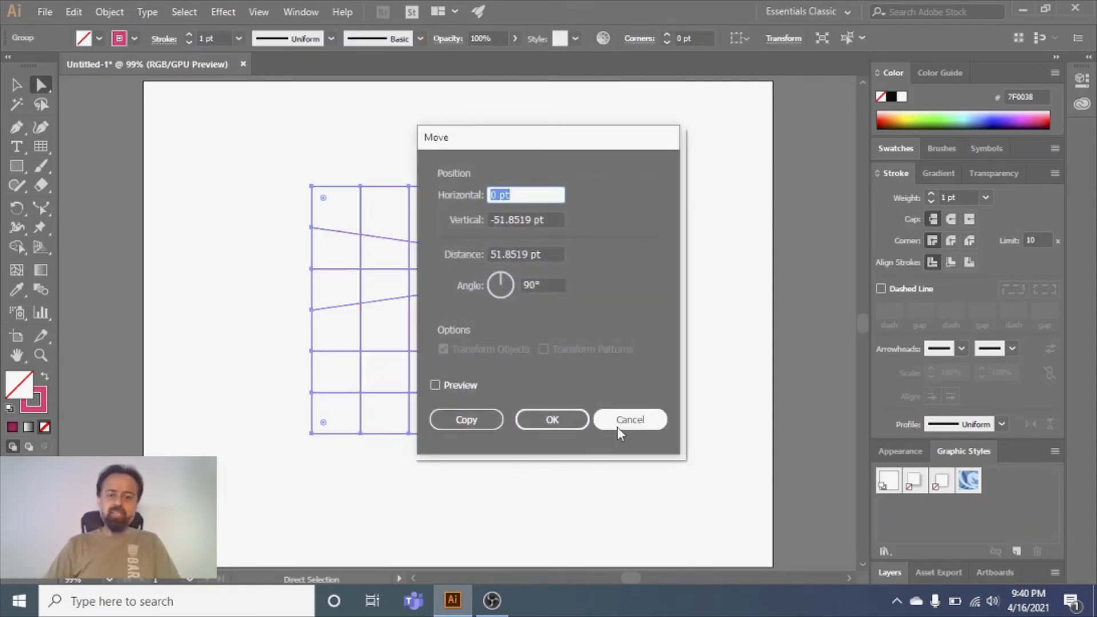
pyautogui.click(631, 420)
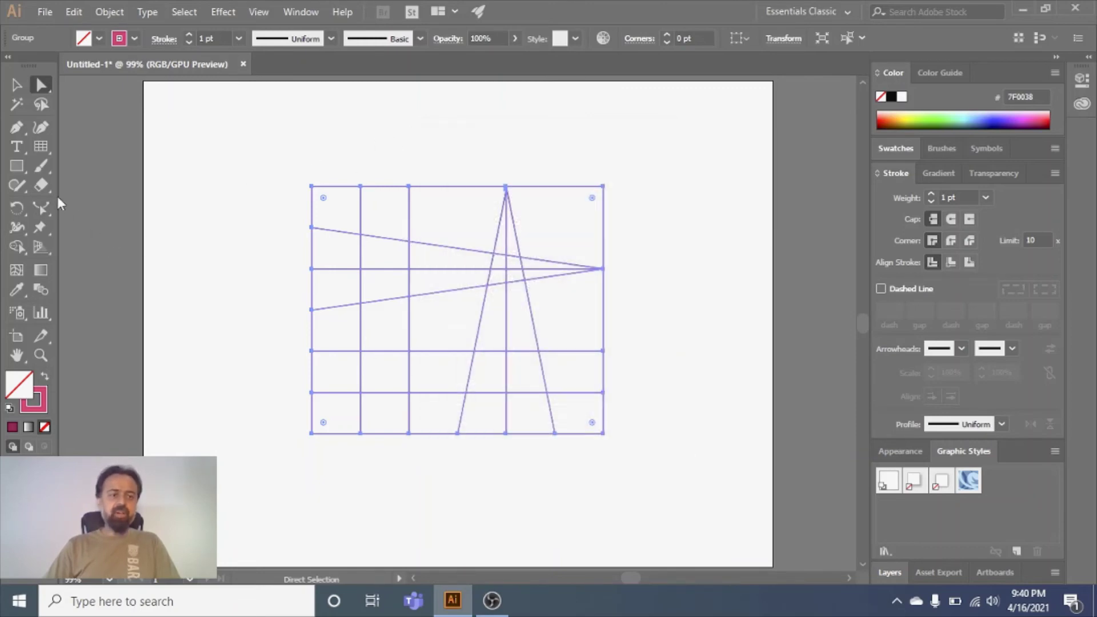
# - Delete the entire rectangular grid from the artboard
pyautogui.click(43, 150)
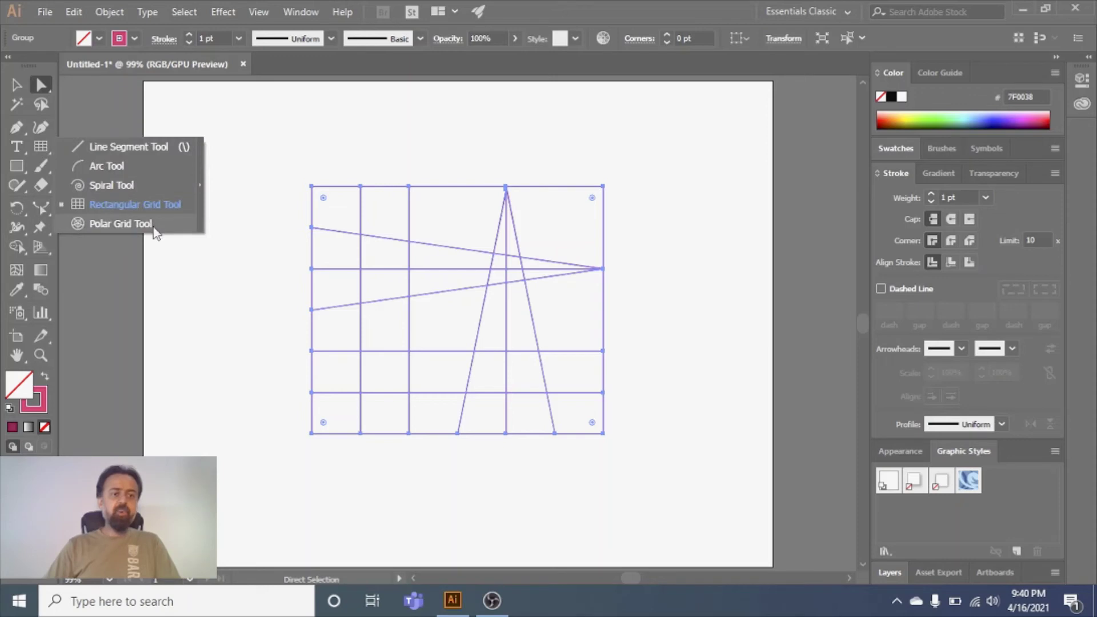
pyautogui.click(294, 130)
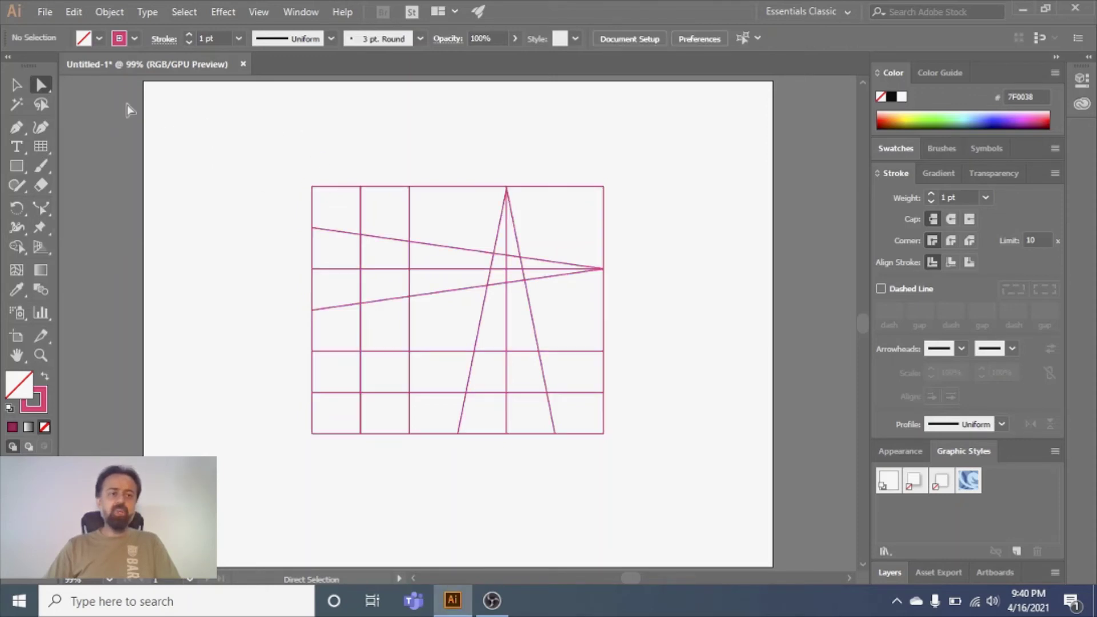
pyautogui.click(17, 85)
pyautogui.moveTo(264, 145); pyautogui.dragTo(686, 495)
pyautogui.press('Delete')
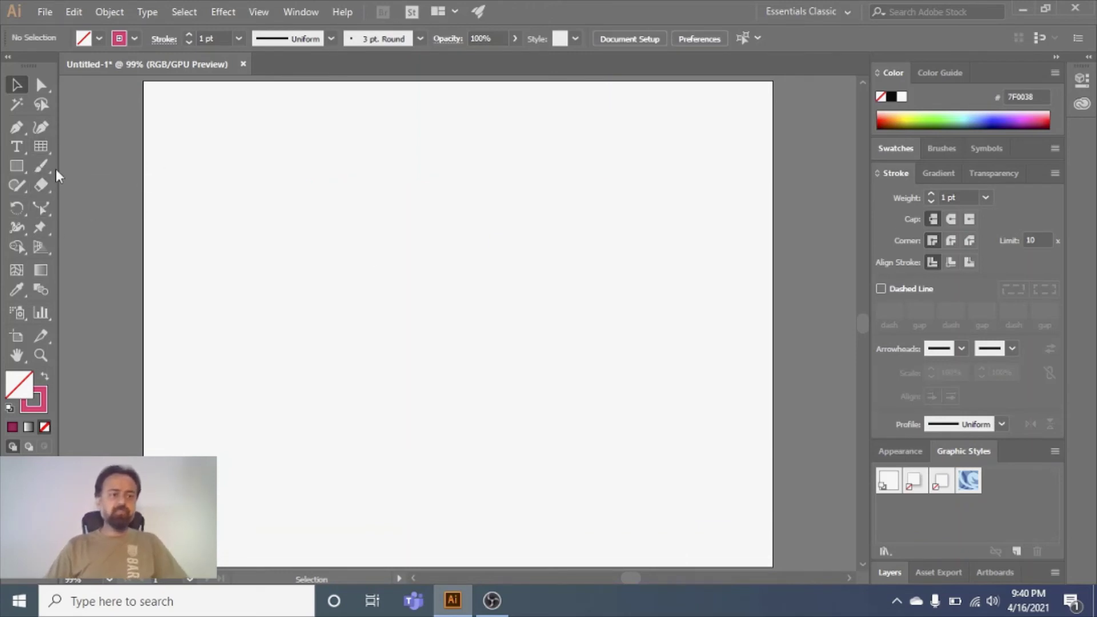
# - Draw a polar grid of six concentric rings and five spokes in the middle of the artboard
pyautogui.moveTo(41, 147); pyautogui.dragTo(80, 223)
pyautogui.moveTo(367, 210); pyautogui.dragTo(608, 443)
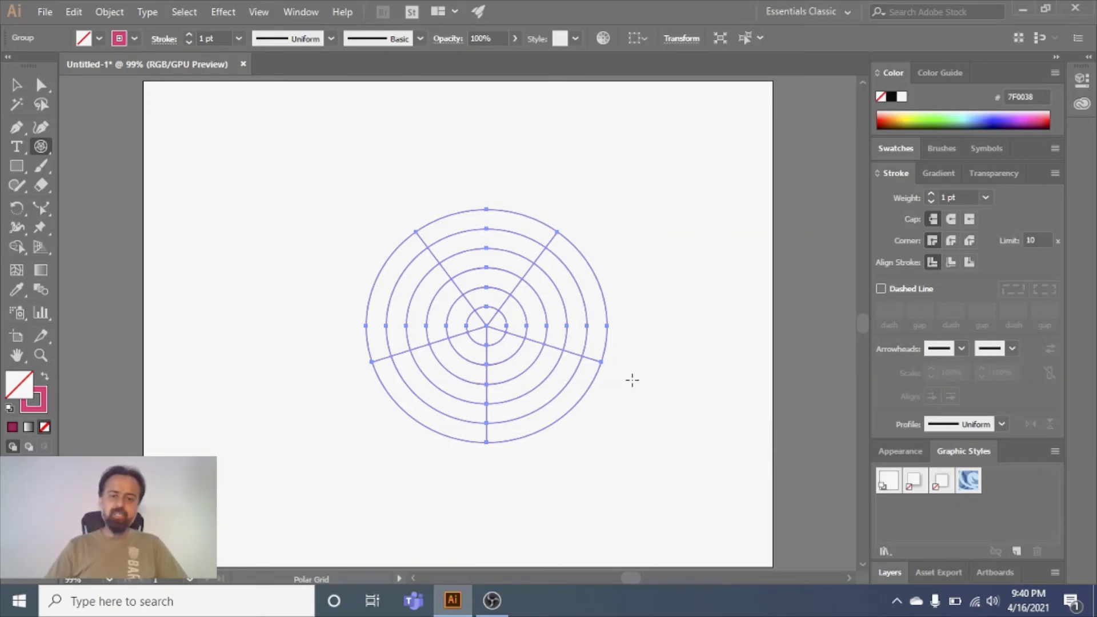
# - Distort the upper-right part of the fourth ring from the centre with Direct Selection by pulling two of its direction handles outward
pyautogui.click(41, 85)
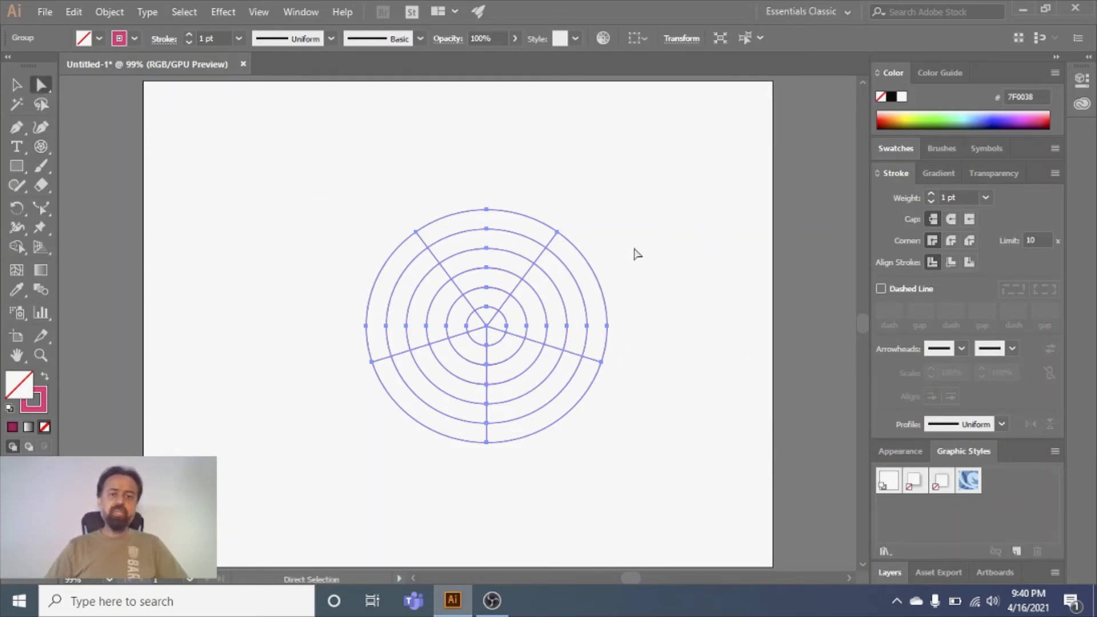
pyautogui.click(634, 253)
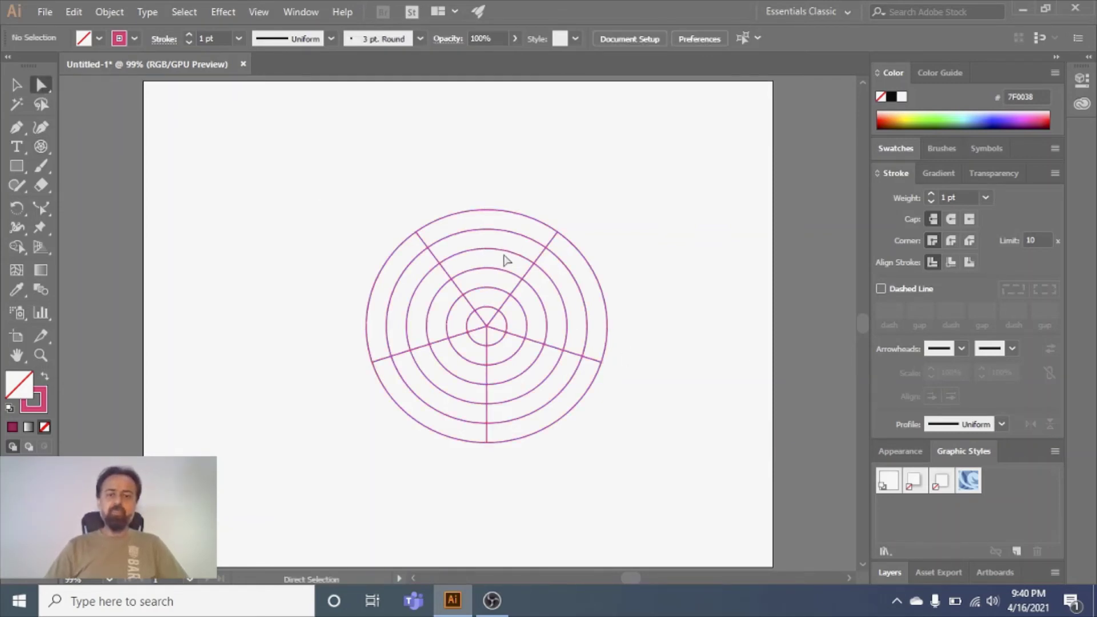
pyautogui.moveTo(504, 250); pyautogui.dragTo(522, 209)
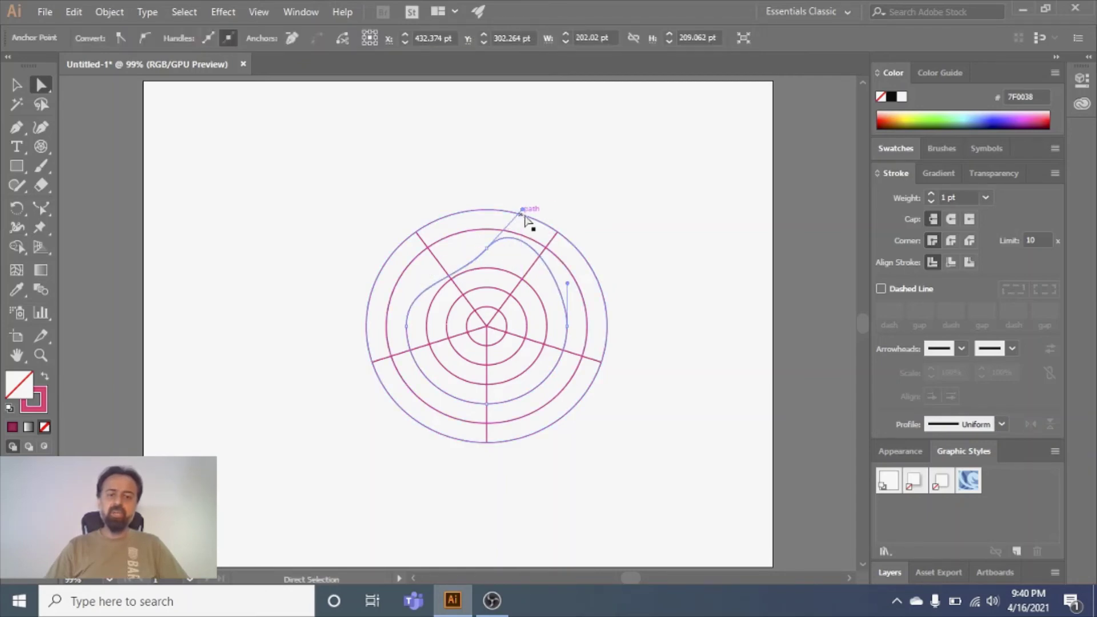
pyautogui.moveTo(567, 284); pyautogui.dragTo(597, 306)
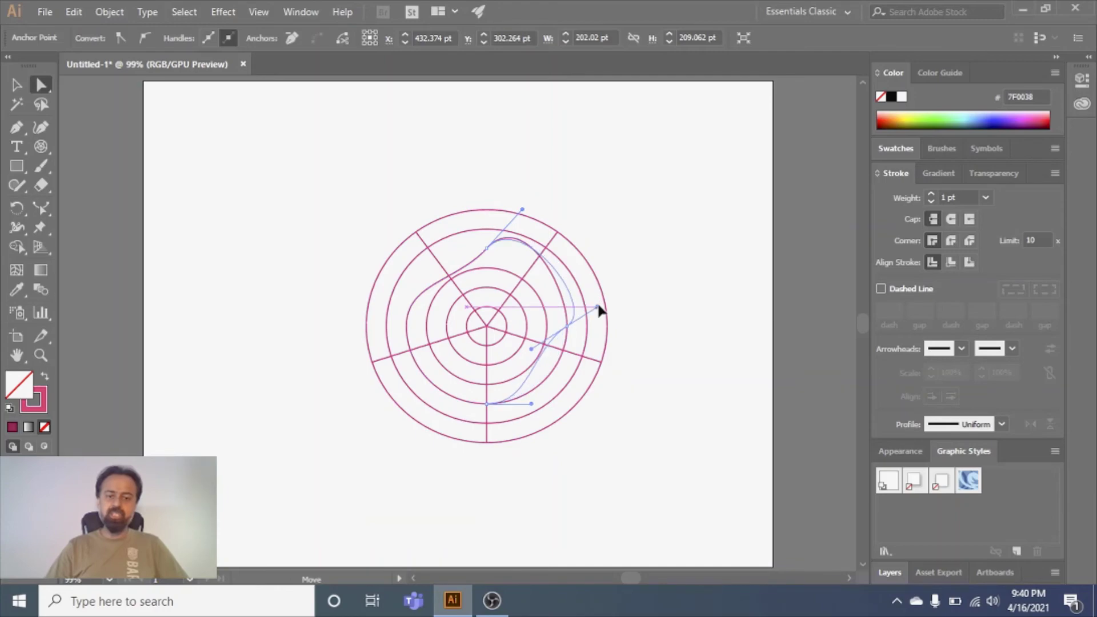
# - Stretch the polar grid's outermost ring toward the upper right and lower left by pulling its direction handles outward
pyautogui.click(570, 244)
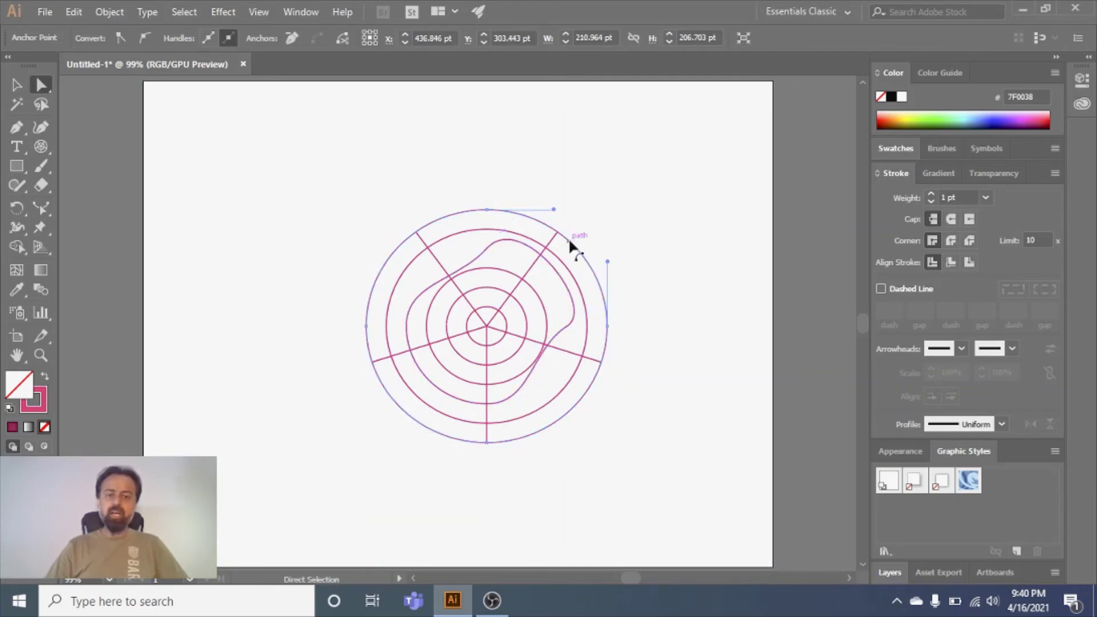
pyautogui.moveTo(607, 261); pyautogui.dragTo(650, 294)
pyautogui.moveTo(553, 213); pyautogui.dragTo(522, 144)
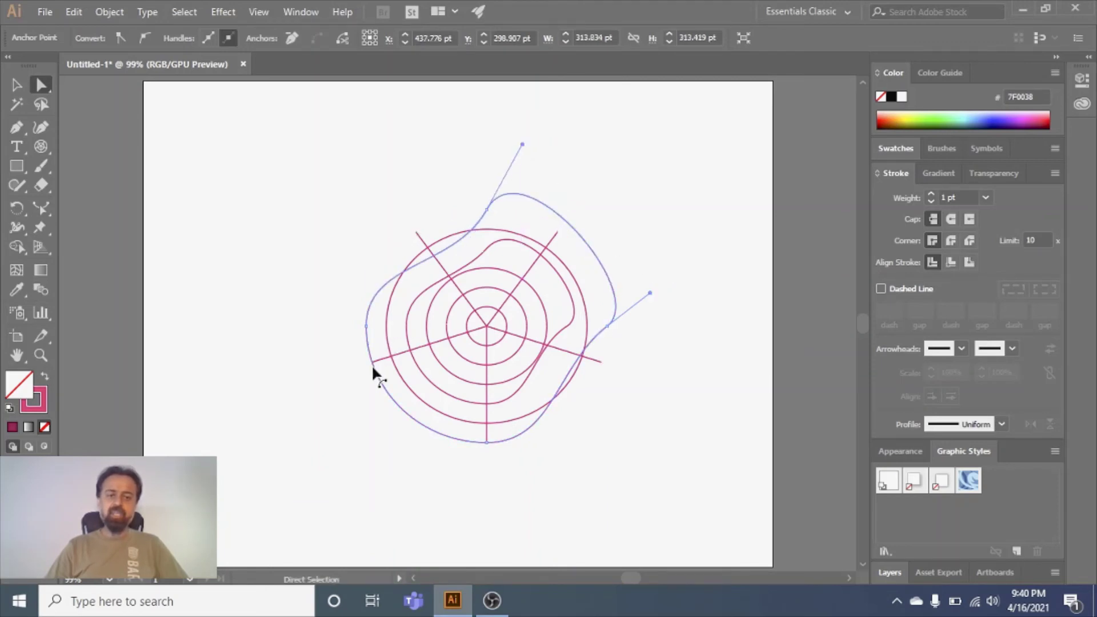
pyautogui.click(366, 327)
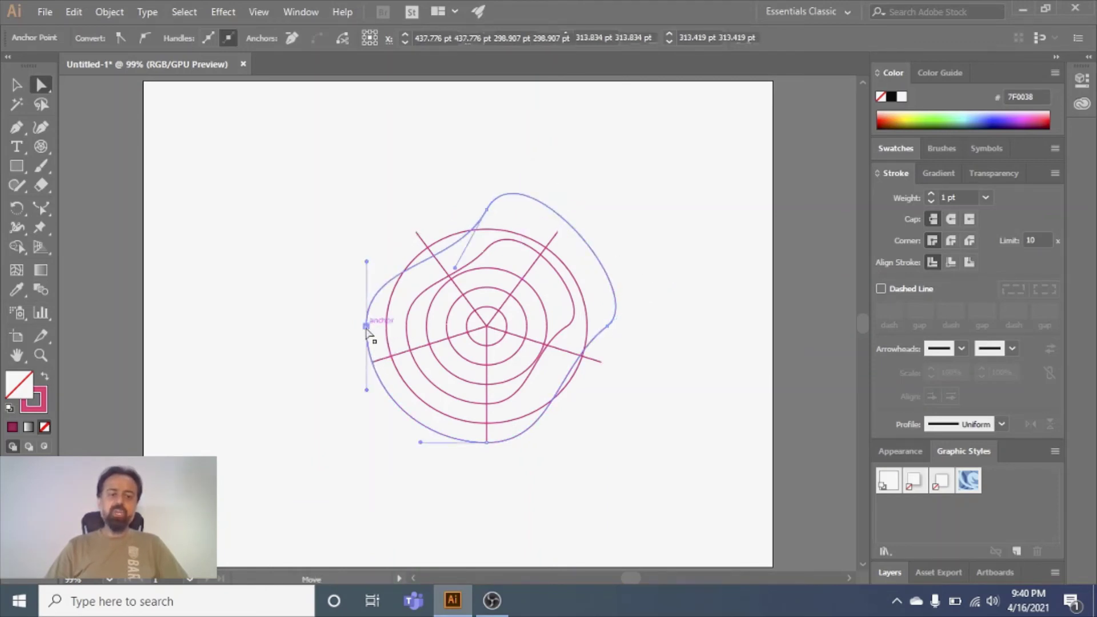
pyautogui.moveTo(366, 389); pyautogui.dragTo(322, 361)
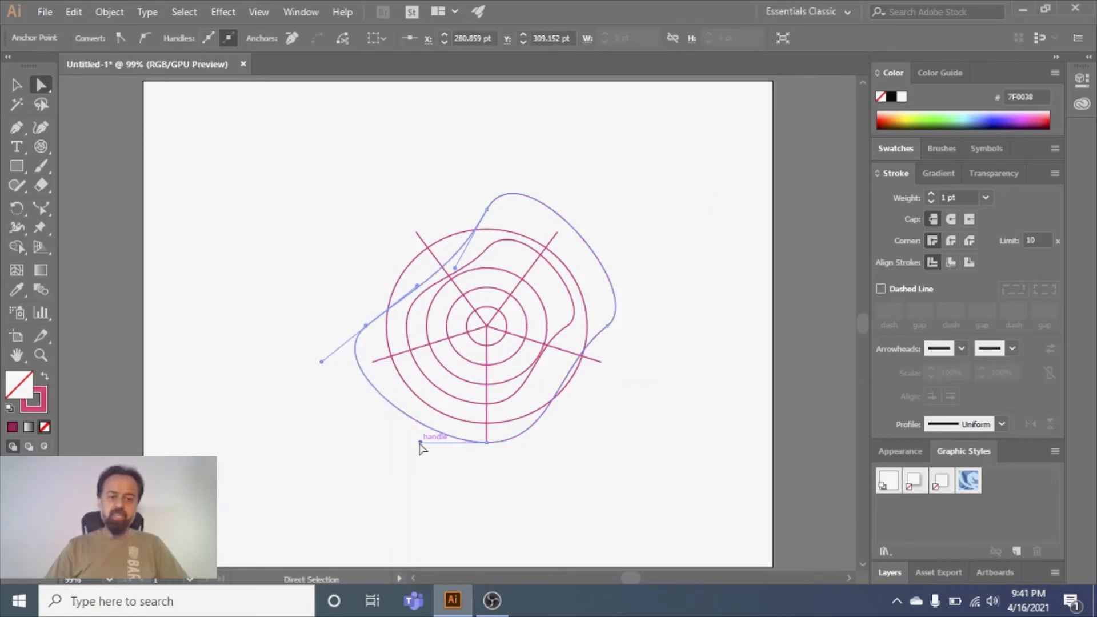
pyautogui.moveTo(420, 441); pyautogui.dragTo(451, 513)
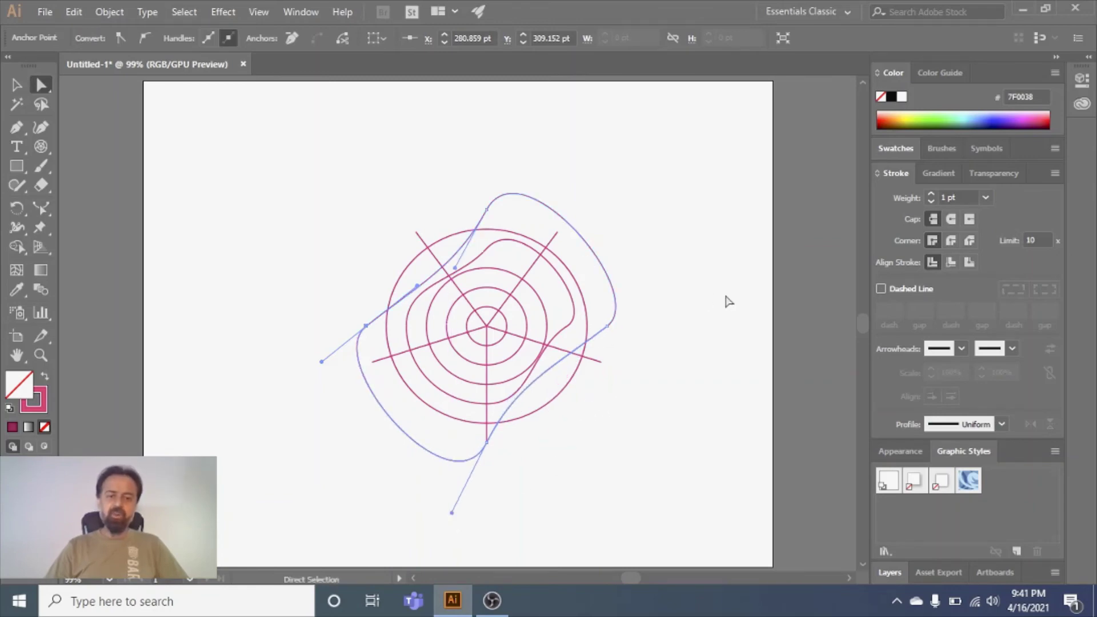
pyautogui.click(43, 143)
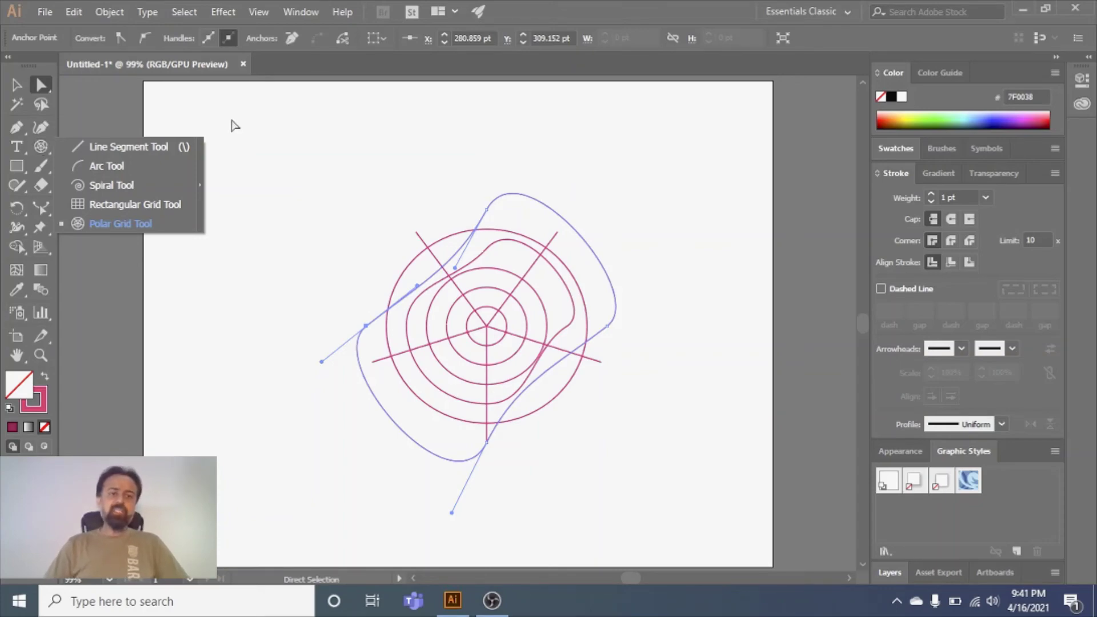
pyautogui.click(315, 166)
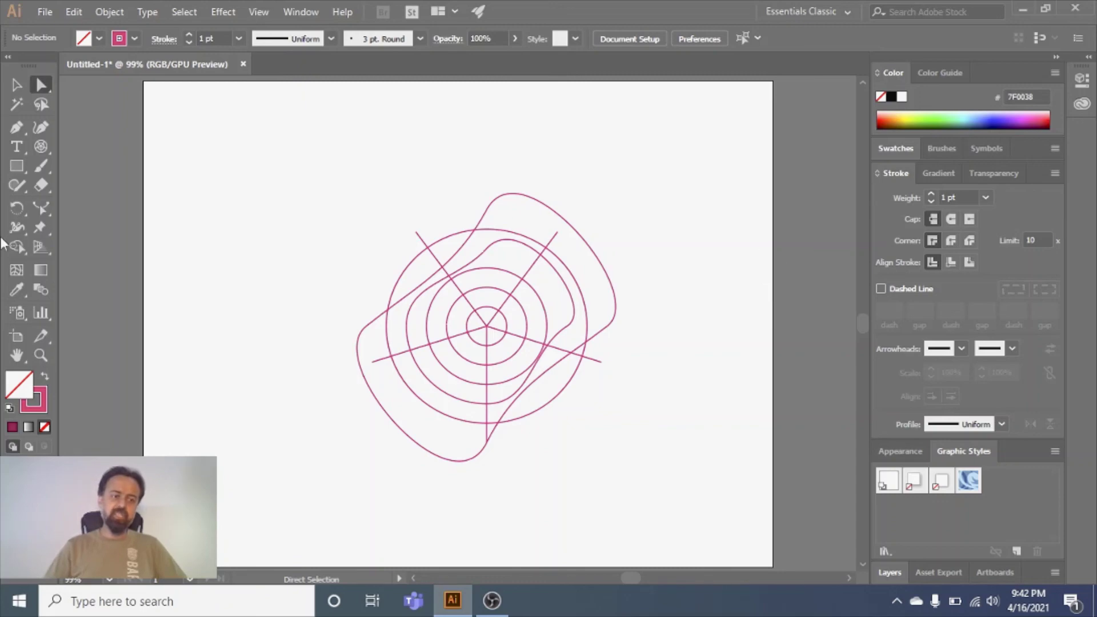
# - Draw a small second artboard inside the upper-right corner of Artboard 1 and return to Direct Selection
pyautogui.click(22, 336)
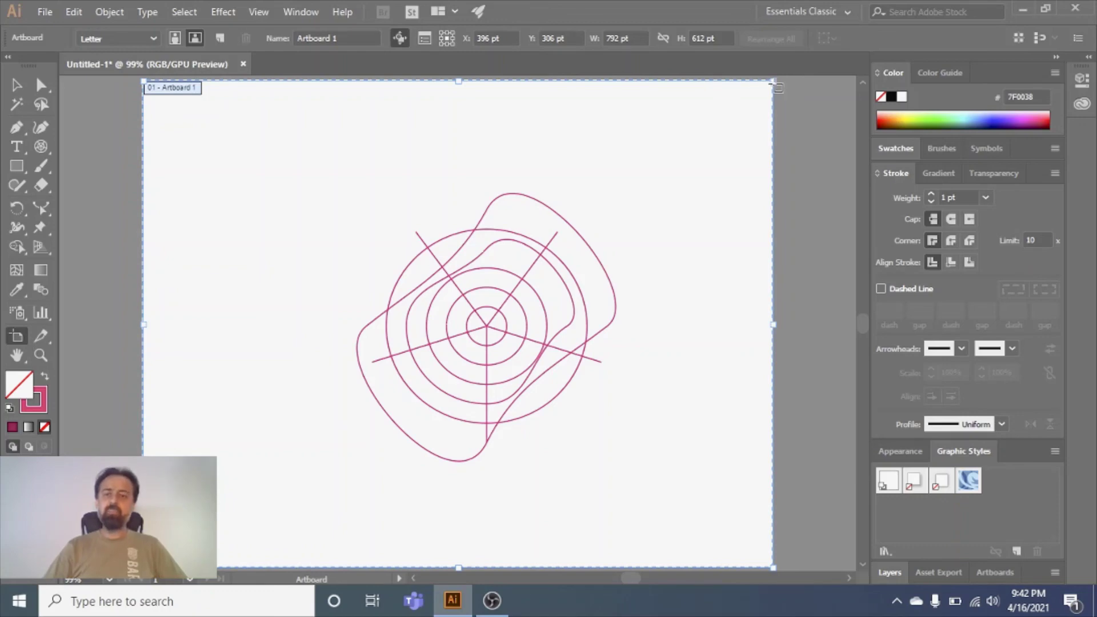
pyautogui.moveTo(772, 83); pyautogui.dragTo(752, 115)
pyautogui.click(566, 149)
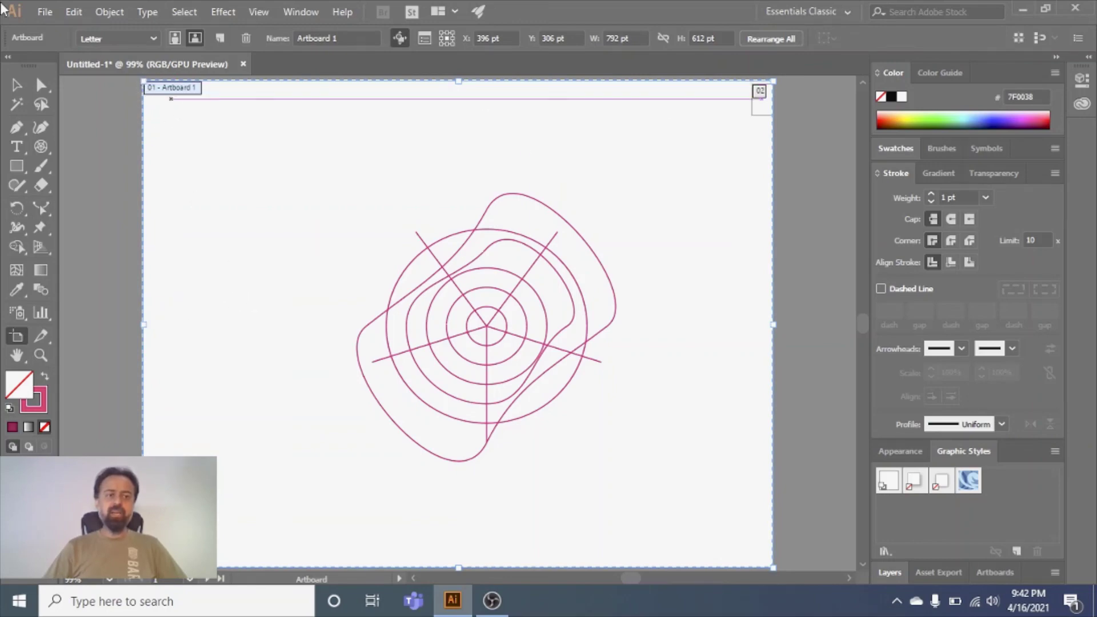
pyautogui.press('a')
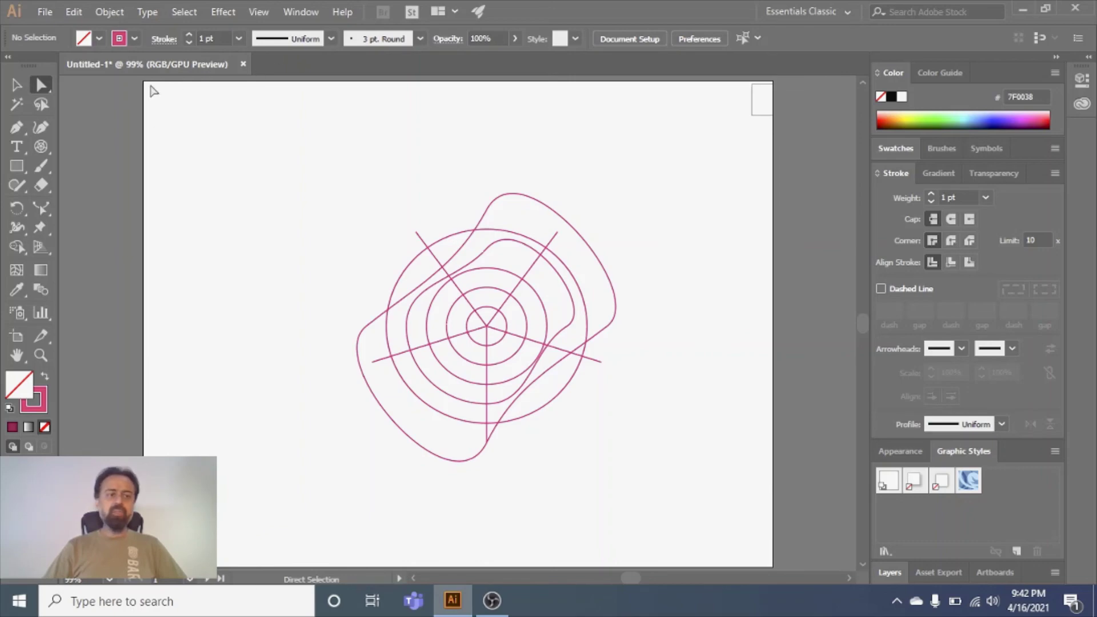
pyautogui.click(40, 84)
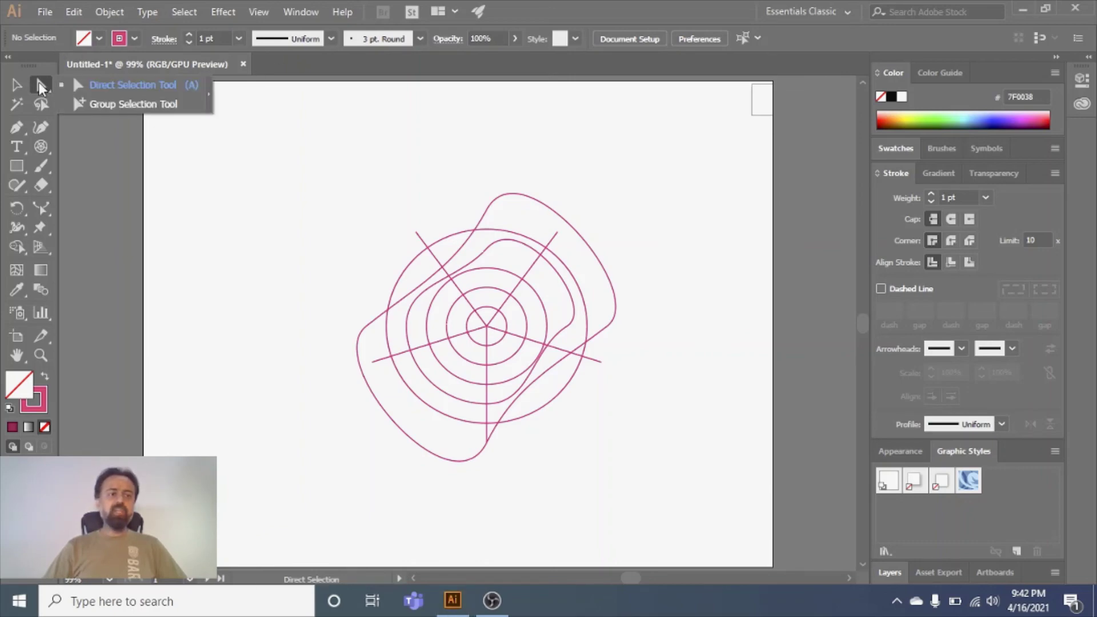
# - Shrink Artboard 1 from its upper corners to about 589 by 521 pt and move it upward together with its artwork
pyautogui.click(16, 336)
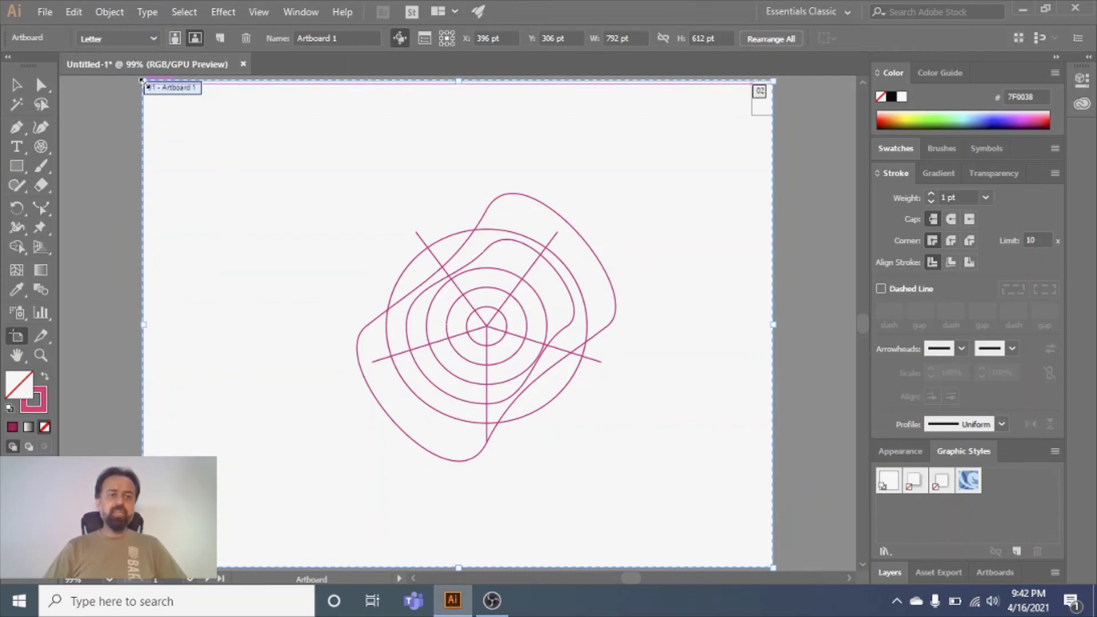
pyautogui.moveTo(142, 80); pyautogui.dragTo(201, 157)
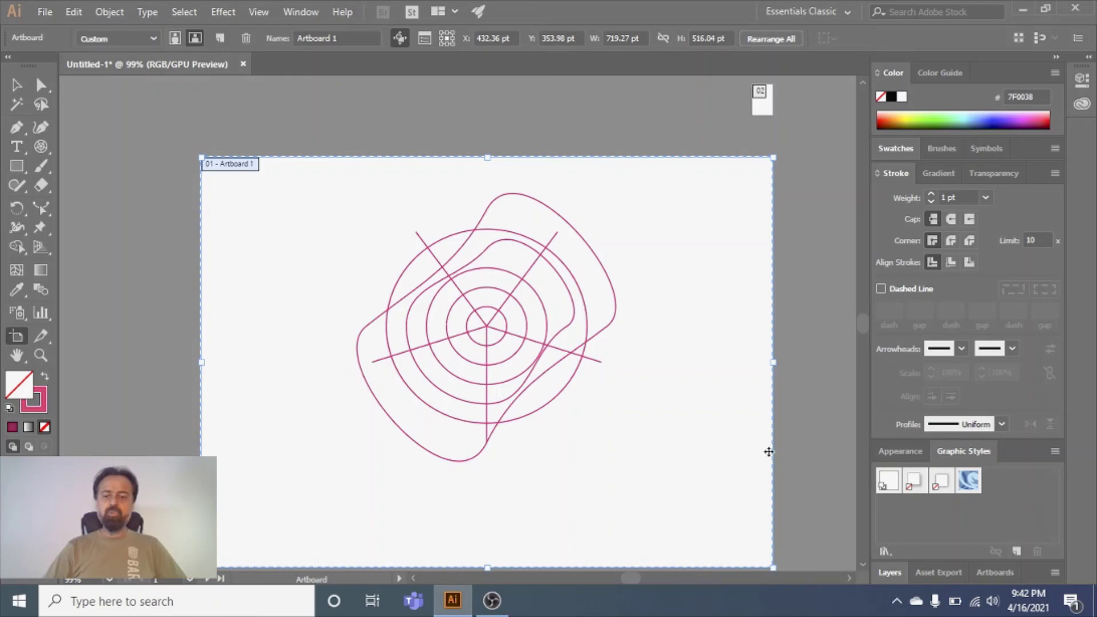
pyautogui.moveTo(773, 157); pyautogui.dragTo(676, 150)
pyautogui.moveTo(436, 207); pyautogui.dragTo(446, 169)
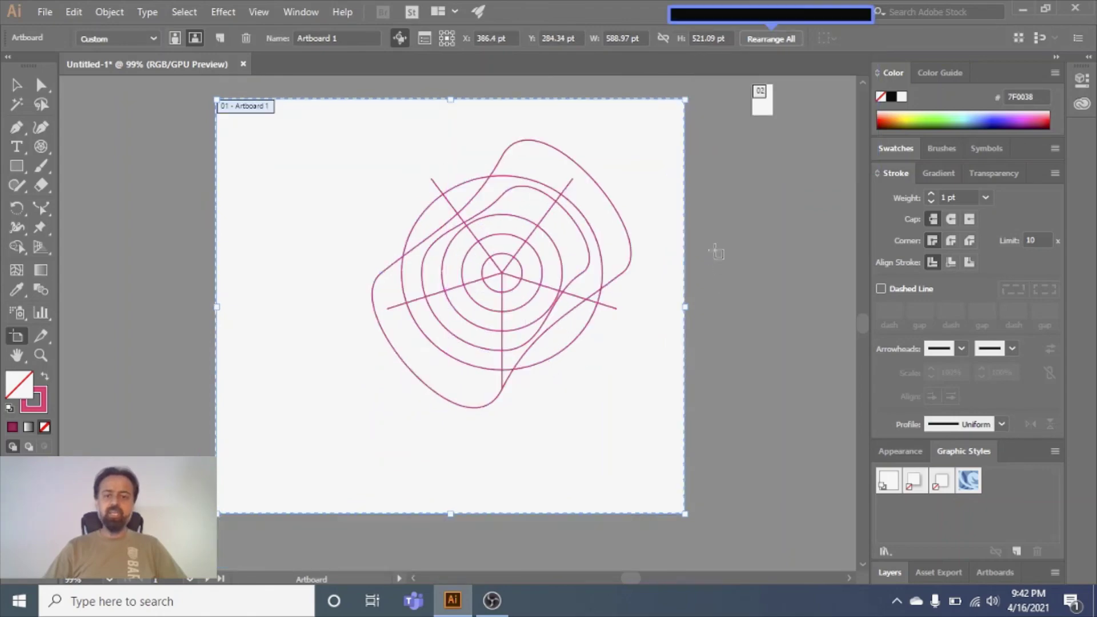
# - Pull Artboard 1's right edge out to a width of about 790 pt, extend its left edge farther outward, and leave artboard editing
pyautogui.moveTo(684, 307); pyautogui.dragTo(845, 306)
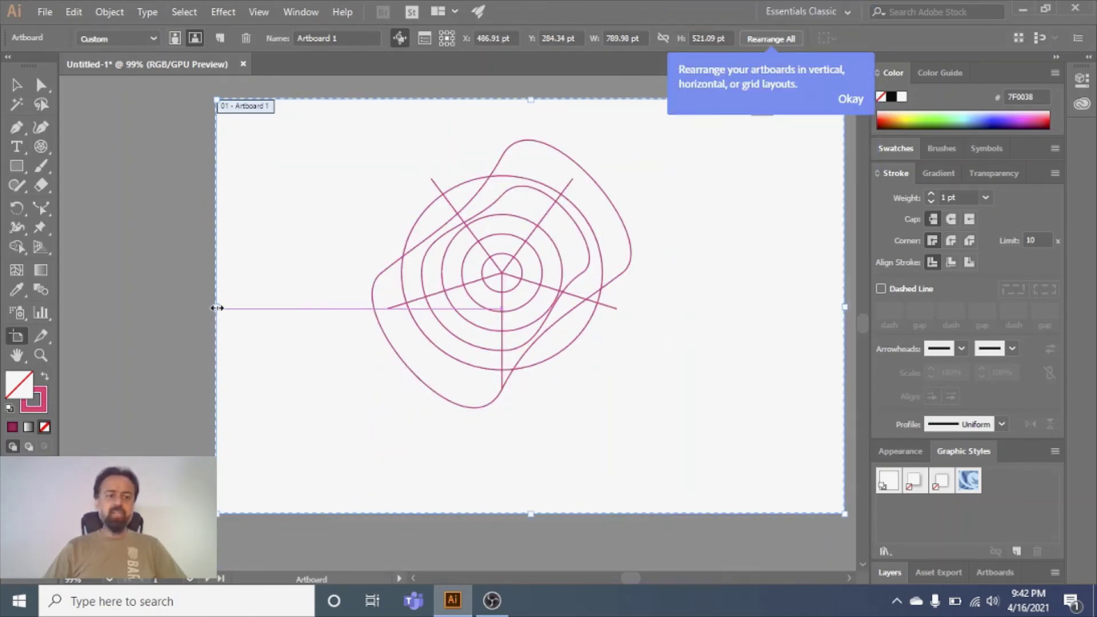
pyautogui.moveTo(217, 308); pyautogui.dragTo(60, 293)
pyautogui.press('Escape')
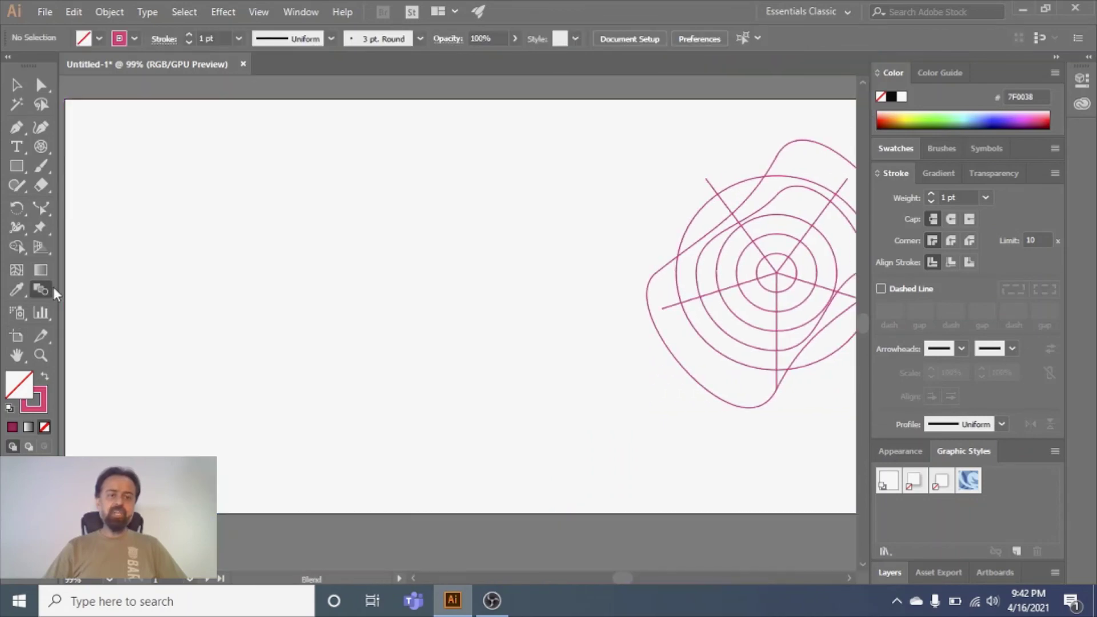
# - Activate the Blend tool
pyautogui.click(43, 291)
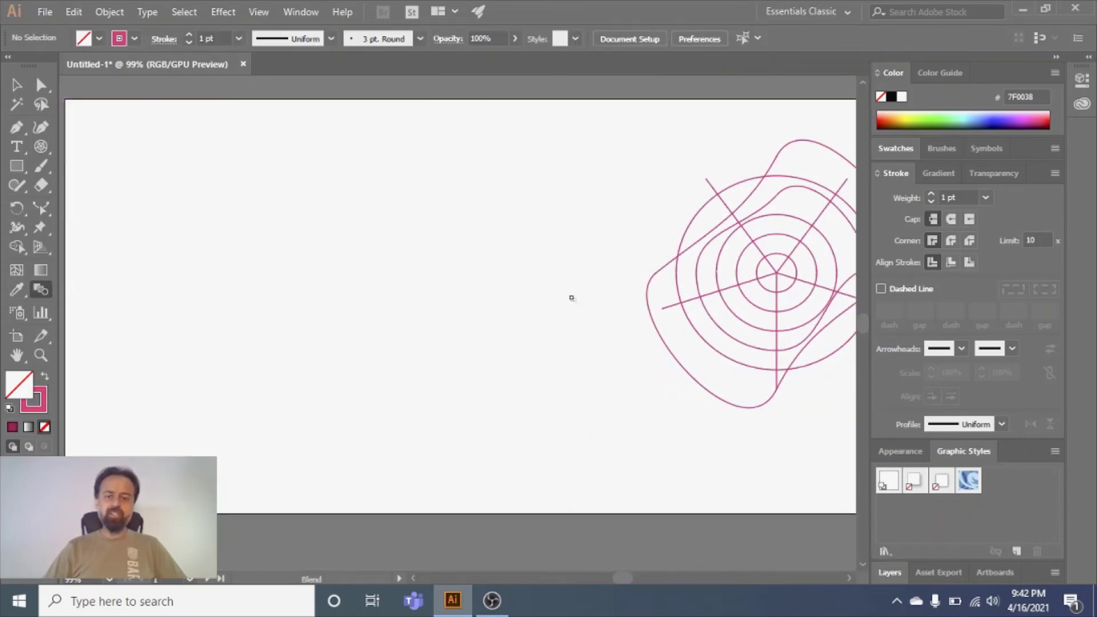